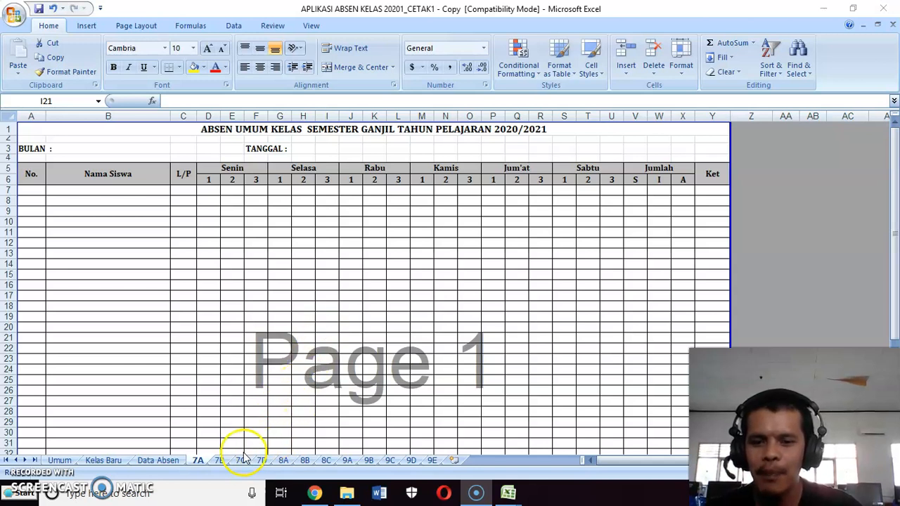
# Examine the first student row of the empty 7A attendance sheet and the class tables on the Umum sheet.
pyautogui.click(91, 188)
pyautogui.click(88, 189)
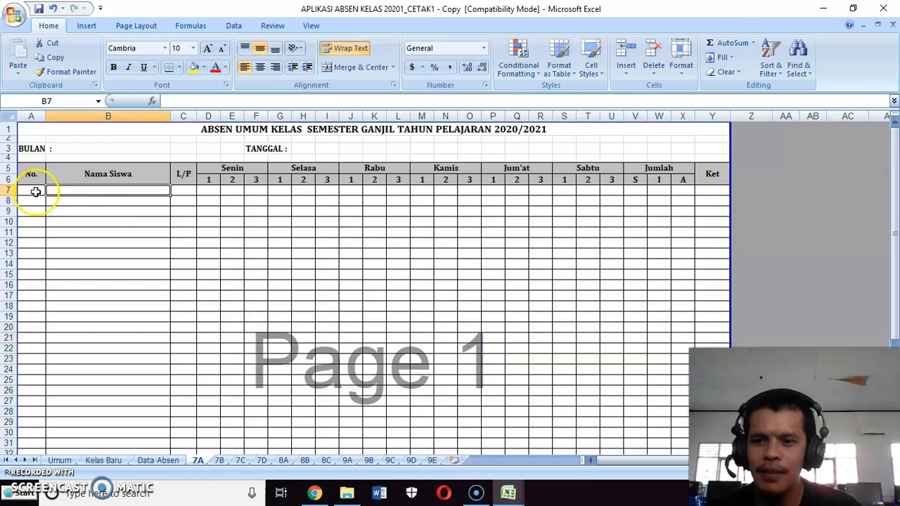
pyautogui.click(35, 192)
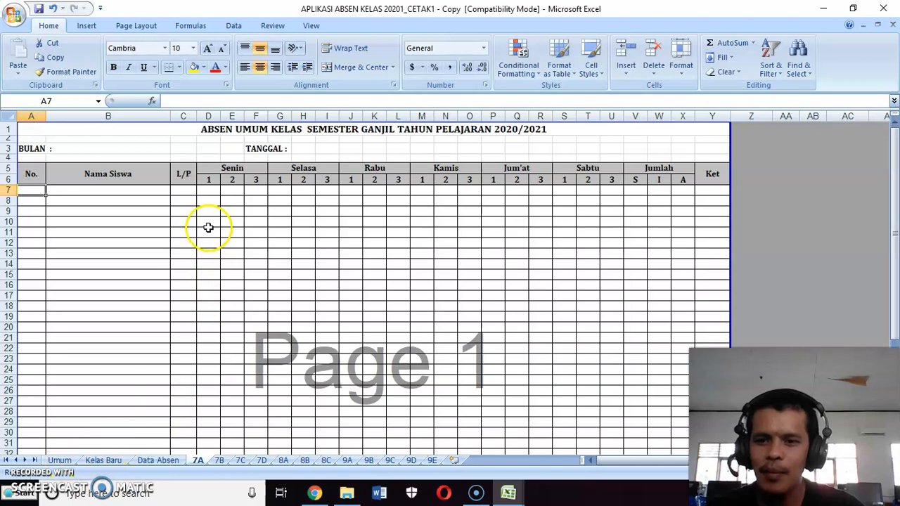
pyautogui.click(61, 461)
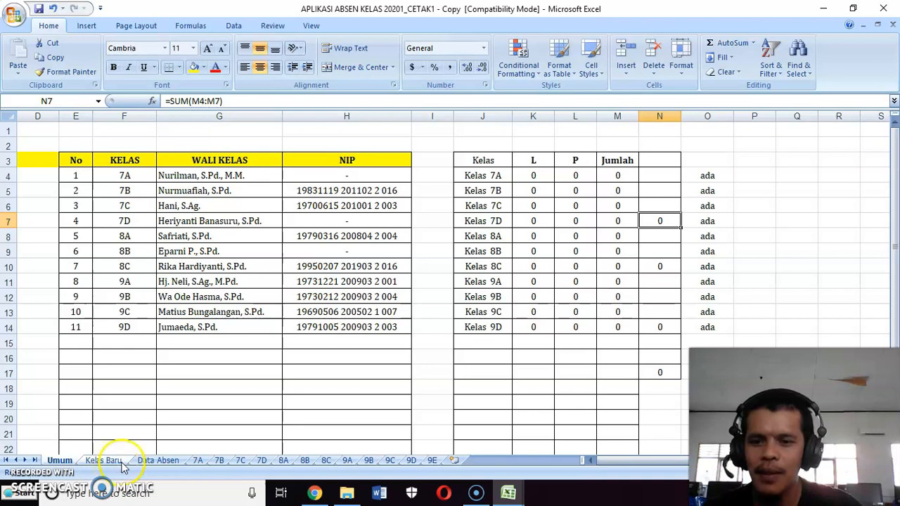
# Examine the student names and class columns in the PEMBAGIAN KELAS BARU table on the Kelas Baru sheet.
pyautogui.click(105, 461)
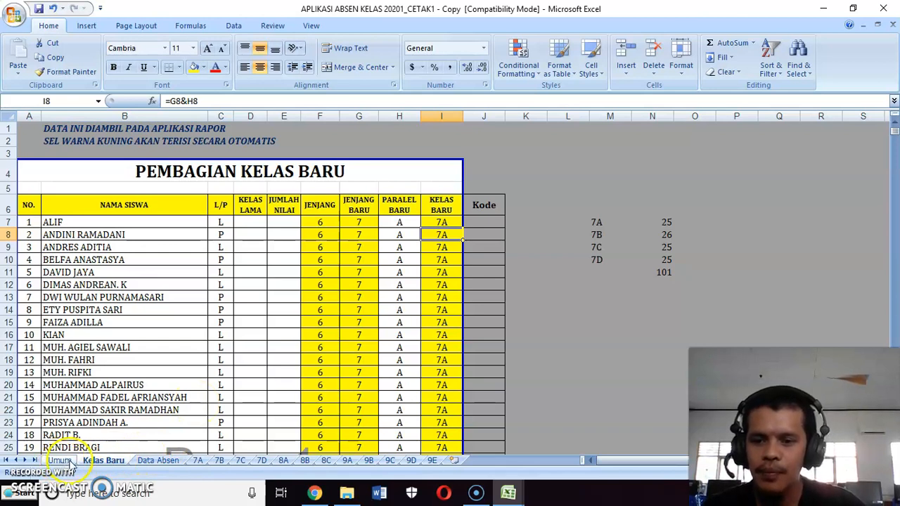
pyautogui.click(401, 283)
pyautogui.click(335, 346)
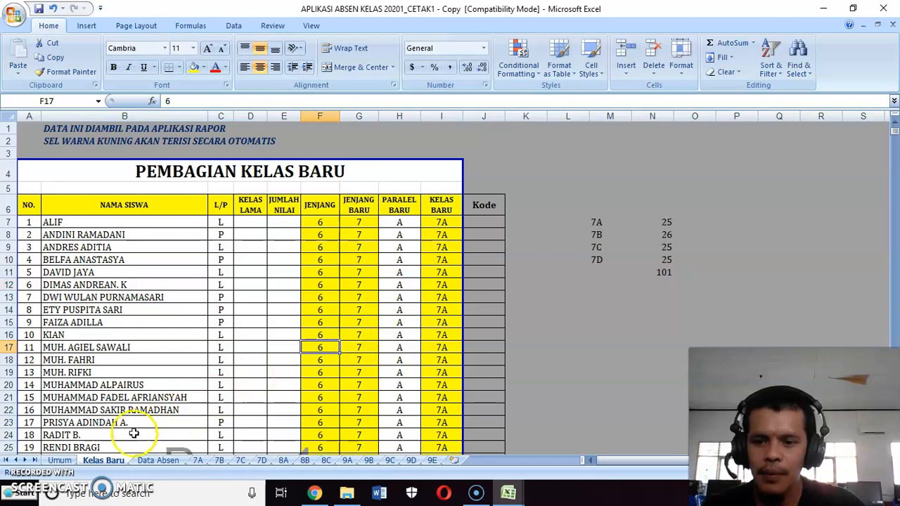
pyautogui.click(169, 245)
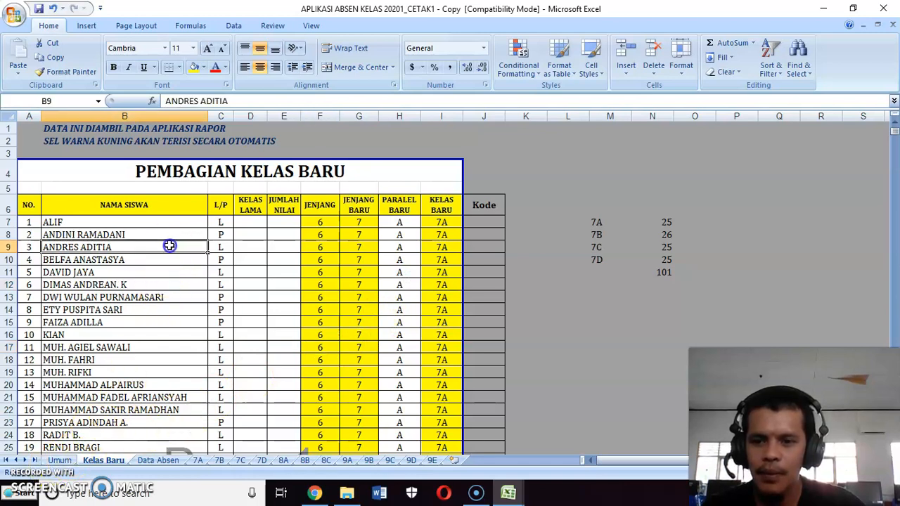
pyautogui.click(174, 223)
pyautogui.scroll(-7, 383, 310)
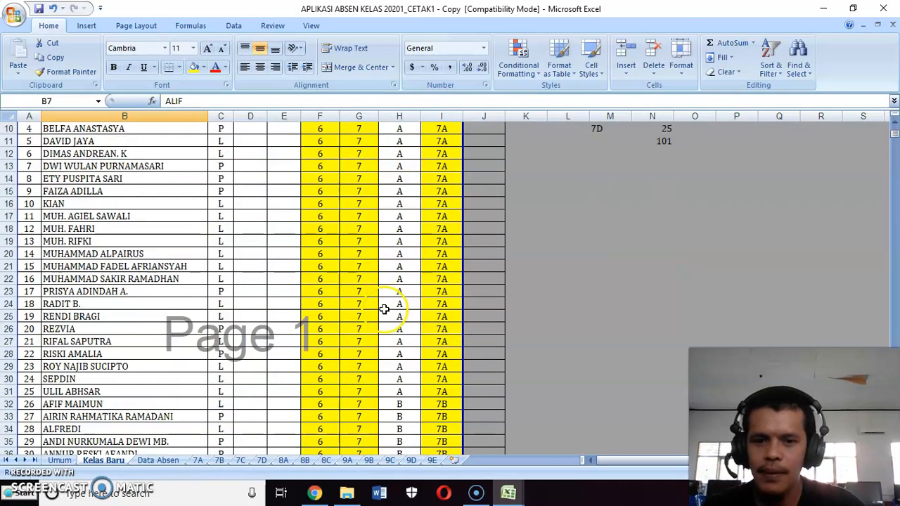
pyautogui.scroll(-2, 386, 314)
# Set the PARALEL BARU value of student number 35 in row 41 to C and check the KELAS BARU cell.
pyautogui.click(61, 291)
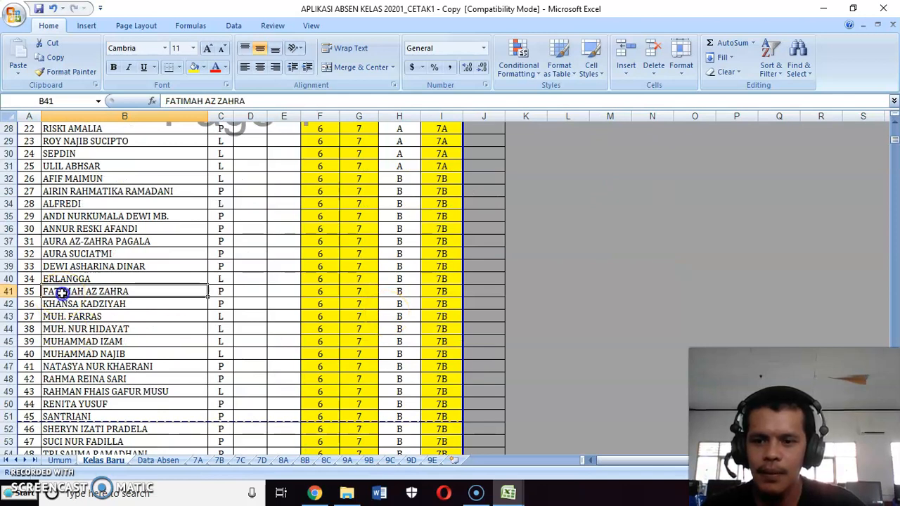
pyautogui.click(400, 290)
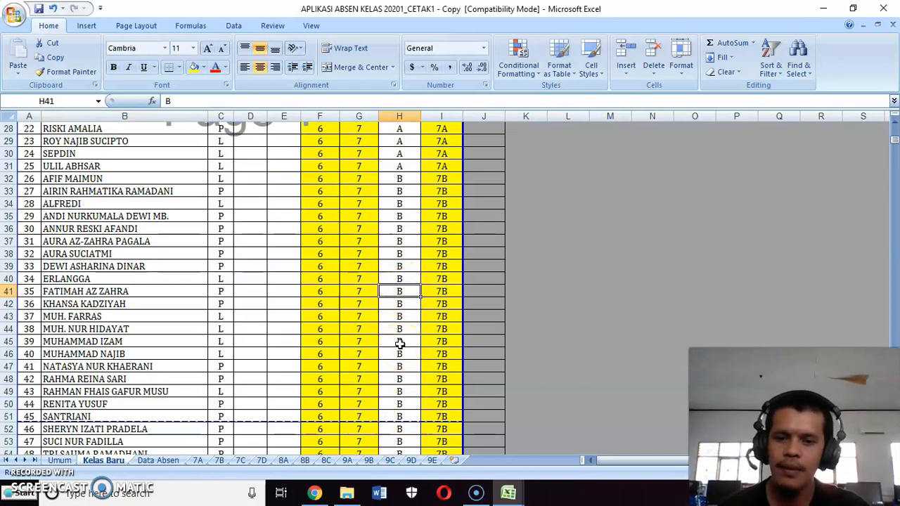
pyautogui.write('C')
pyautogui.press('Return')
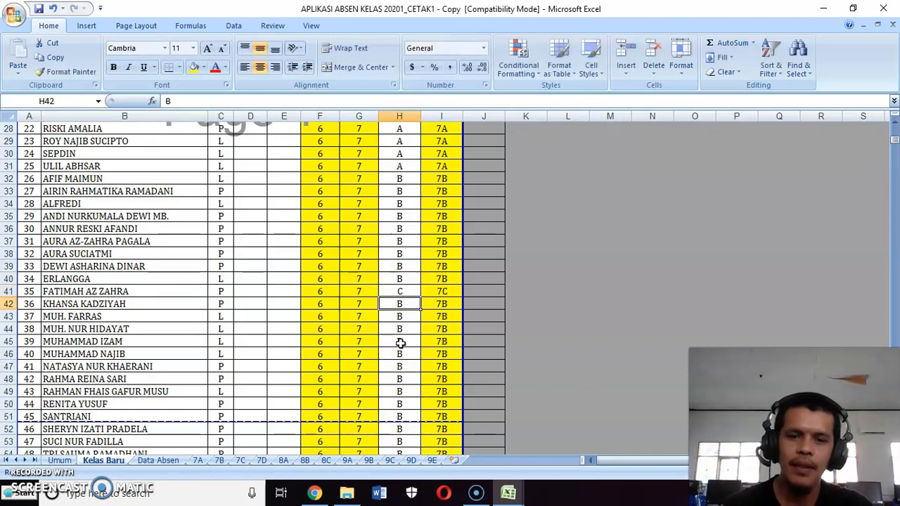
pyautogui.click(453, 291)
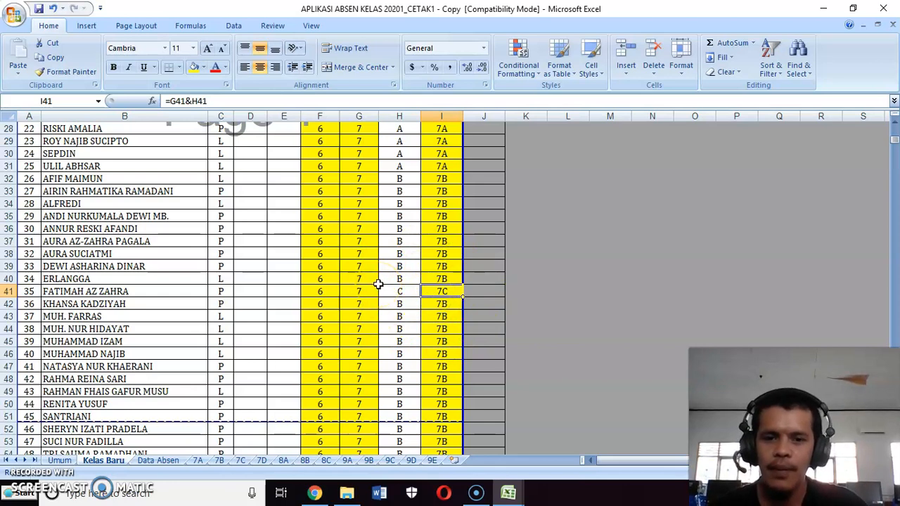
# Sort the student data in B7:I313 without headers by Column I and then by Column B, both on values A to Z.
pyautogui.scroll(9, 221, 344)
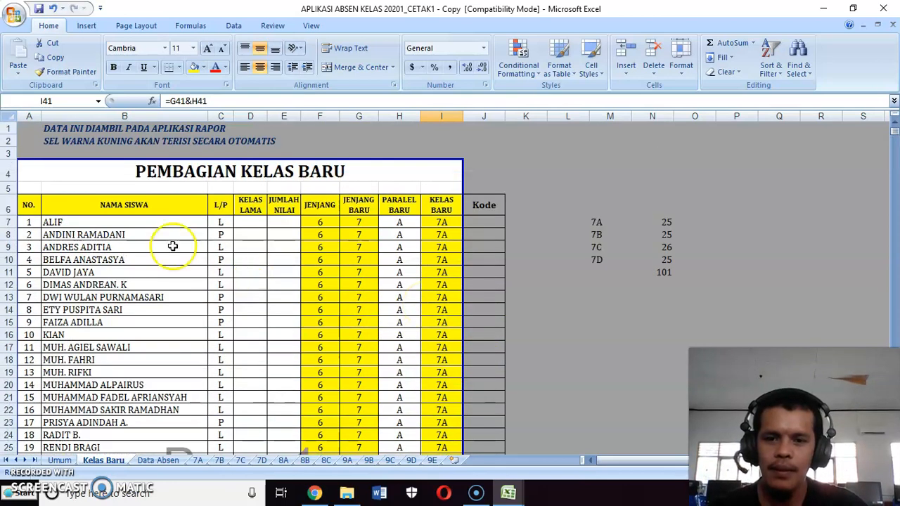
pyautogui.click(56, 223)
pyautogui.hotkey('ctrl', 'shift', 'Right')
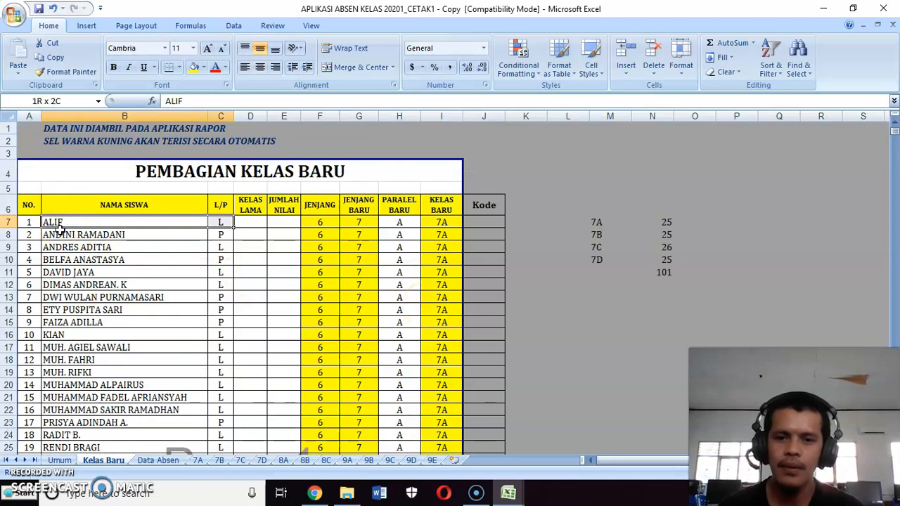
pyautogui.hotkey('ctrl', 'shift', 'Right')
pyautogui.hotkey('ctrl', 'shift', 'Right')
pyautogui.hotkey('ctrl', 'shift', 'Down')
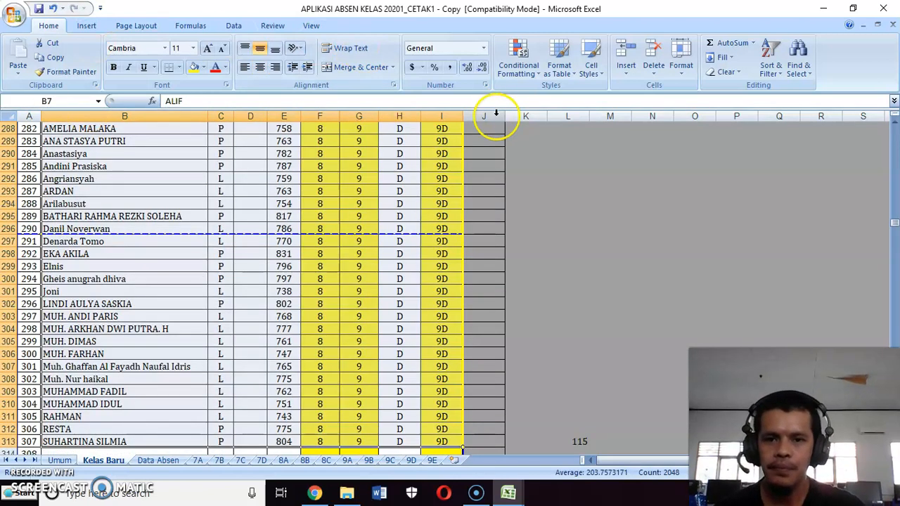
pyautogui.click(232, 26)
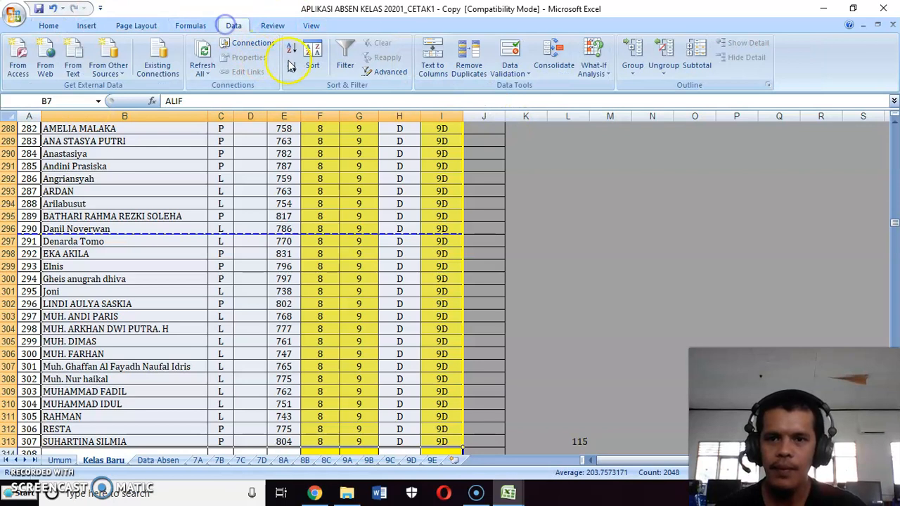
pyautogui.click(313, 58)
pyautogui.moveTo(491, 164); pyautogui.dragTo(548, 280)
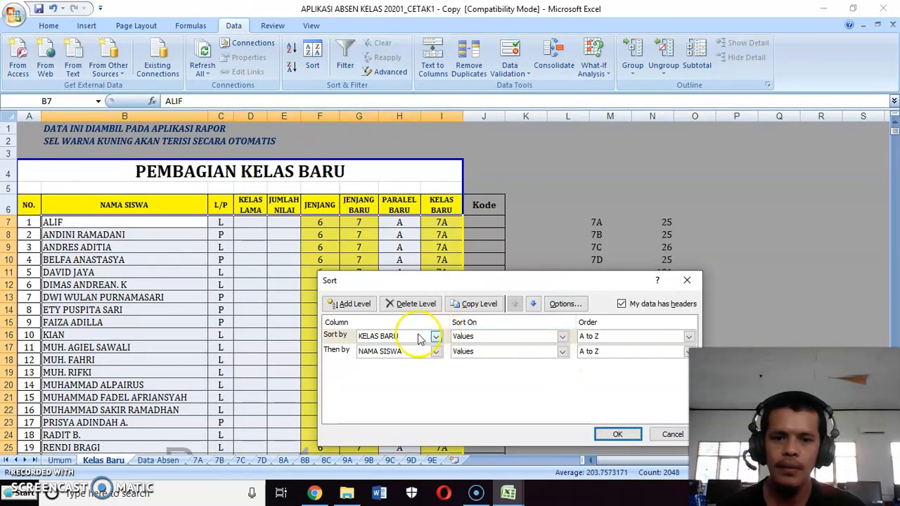
pyautogui.click(627, 307)
pyautogui.click(627, 309)
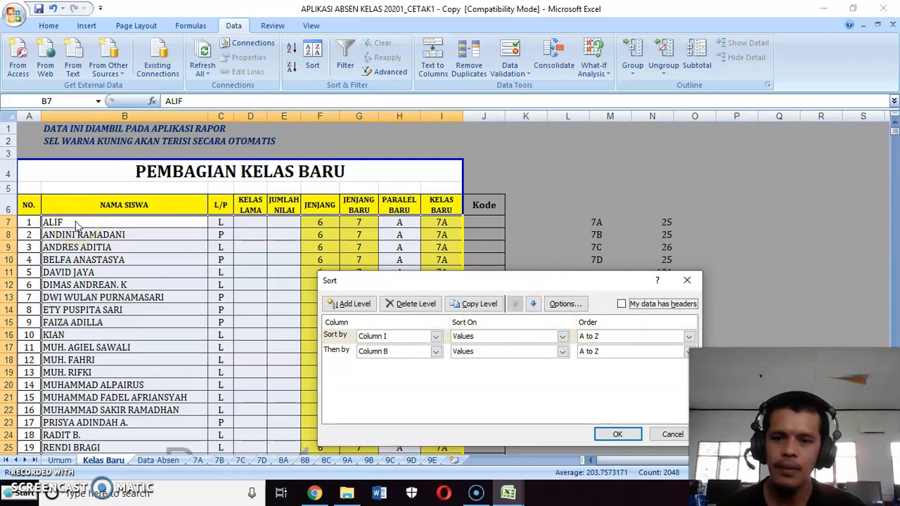
pyautogui.click(629, 432)
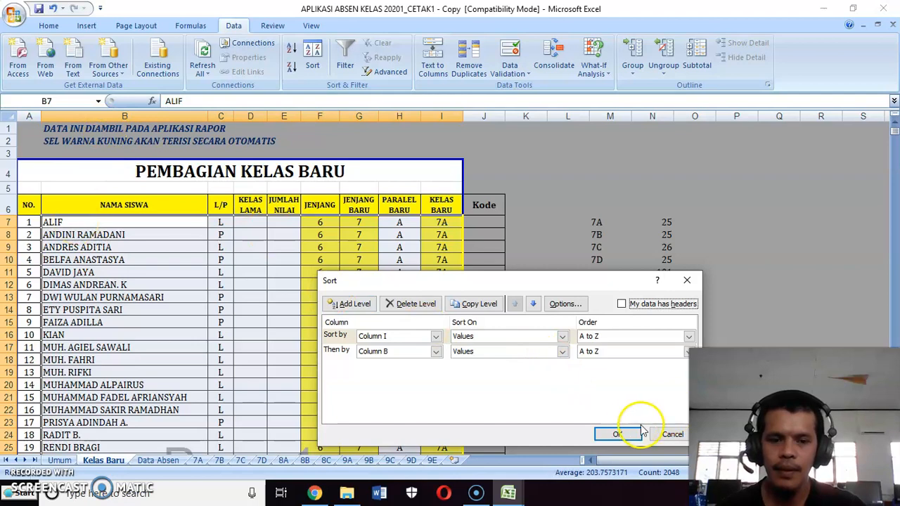
# Locate the reassigned student among the 7C rows of the sorted list and check the PARALEL BARU cell.
pyautogui.click(329, 315)
pyautogui.scroll(-12, 329, 315)
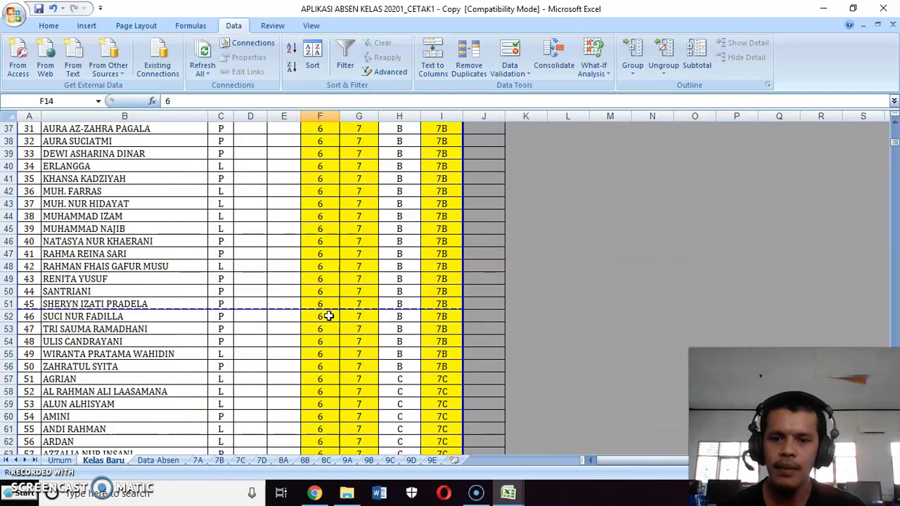
pyautogui.scroll(2, 418, 306)
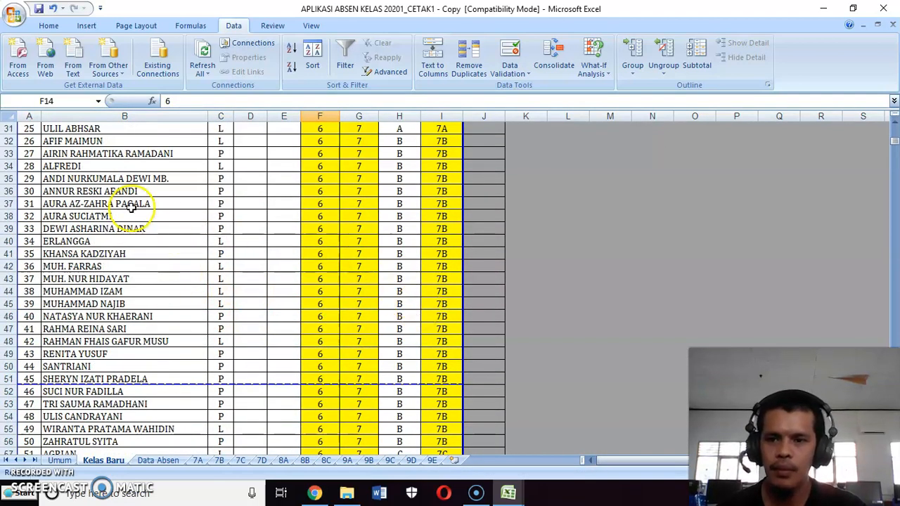
pyautogui.scroll(-7, 320, 366)
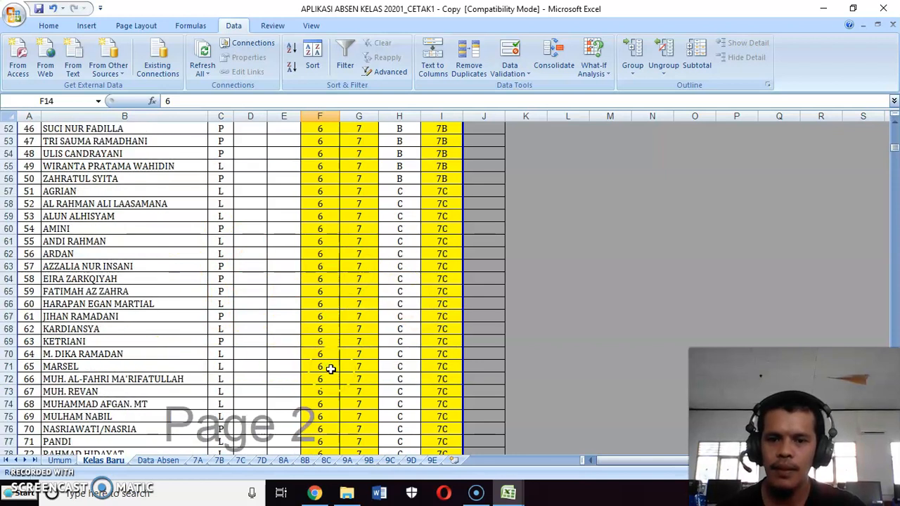
pyautogui.click(400, 291)
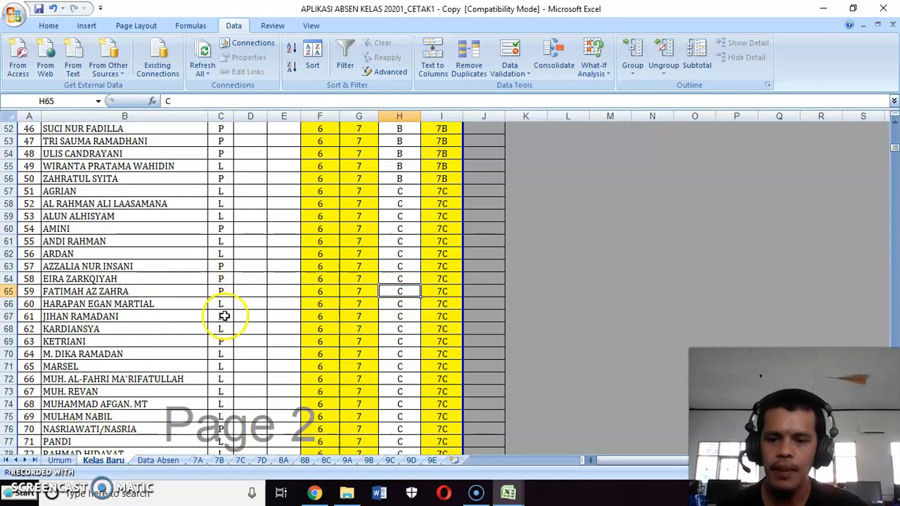
# Examine the JENJANG, JENJANG BARU, PARALEL BARU and KELAS BARU cells of the first student in row 7.
pyautogui.scroll(17, 225, 316)
pyautogui.click(408, 223)
pyautogui.click(371, 224)
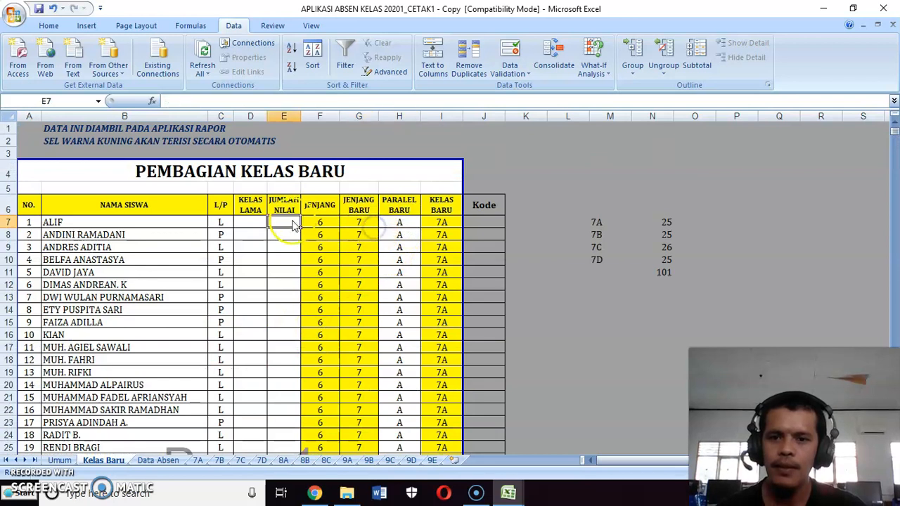
pyautogui.click(320, 223)
pyautogui.click(360, 223)
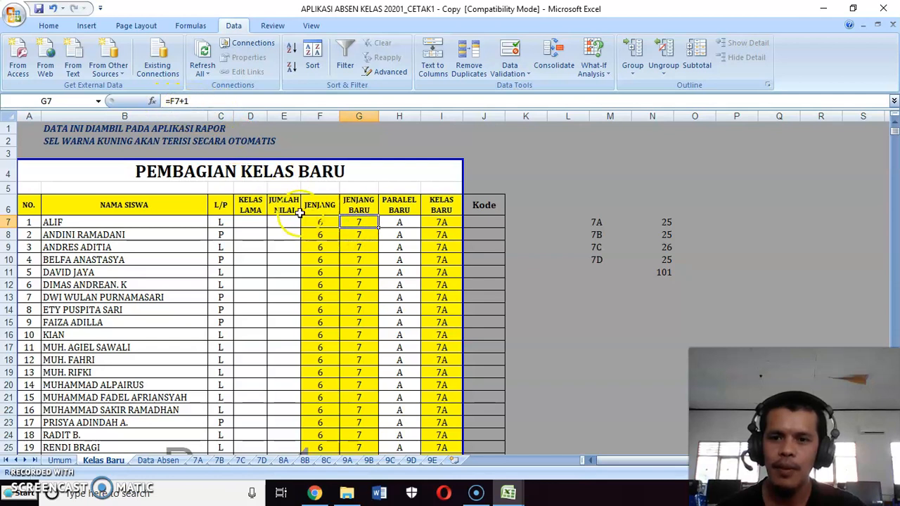
pyautogui.click(327, 223)
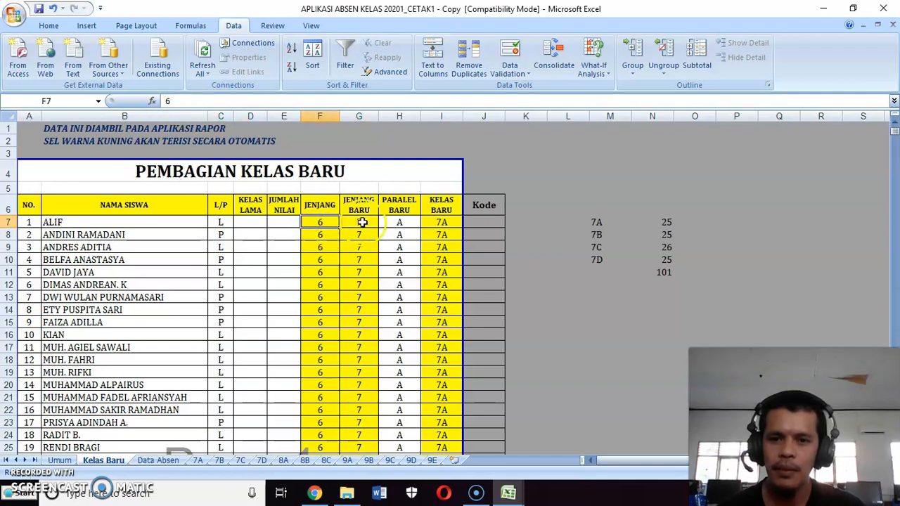
pyautogui.click(360, 223)
pyautogui.click(411, 222)
pyautogui.click(446, 223)
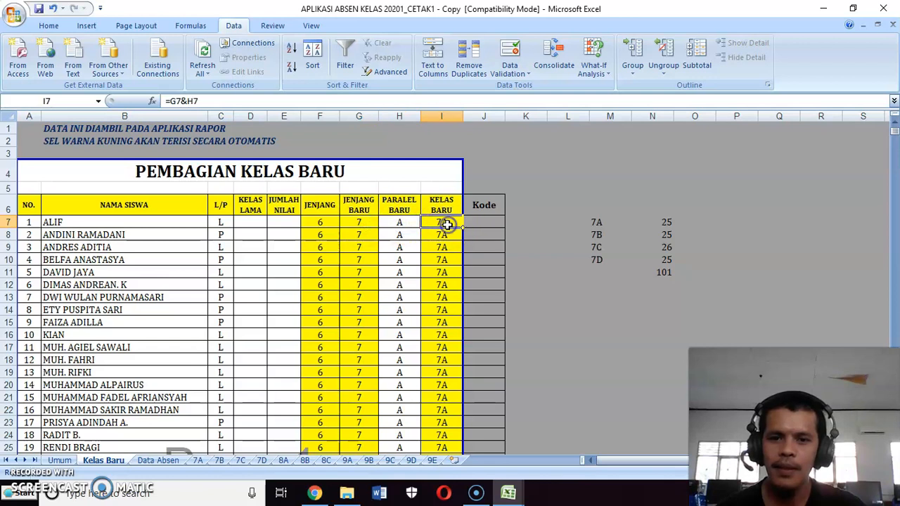
pyautogui.click(367, 224)
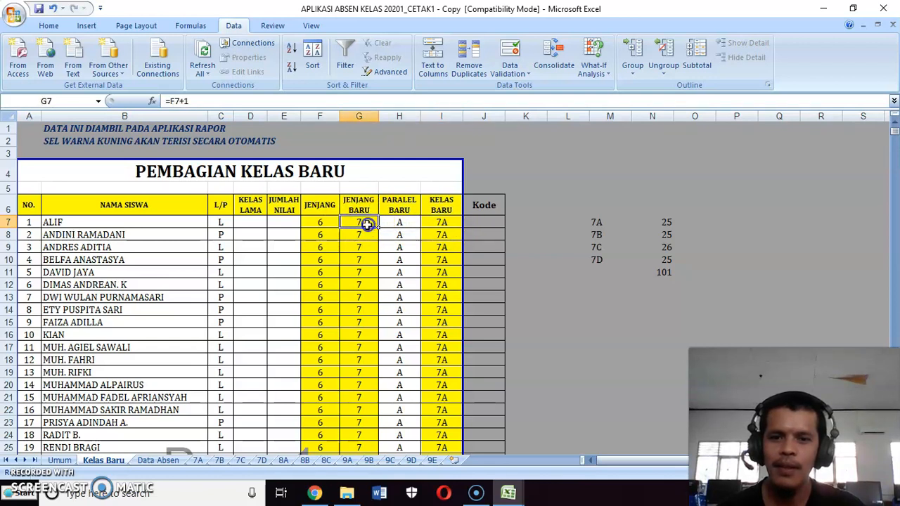
pyautogui.click(398, 224)
pyautogui.click(441, 223)
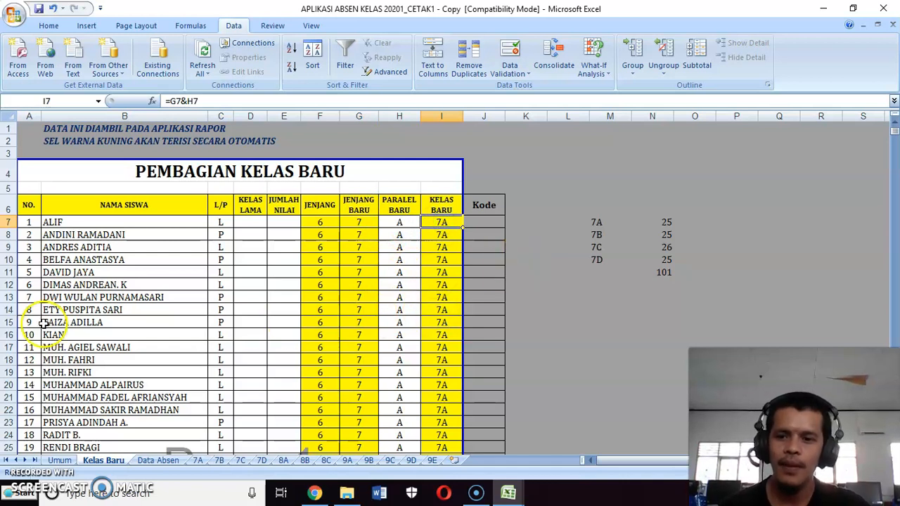
pyautogui.click(73, 322)
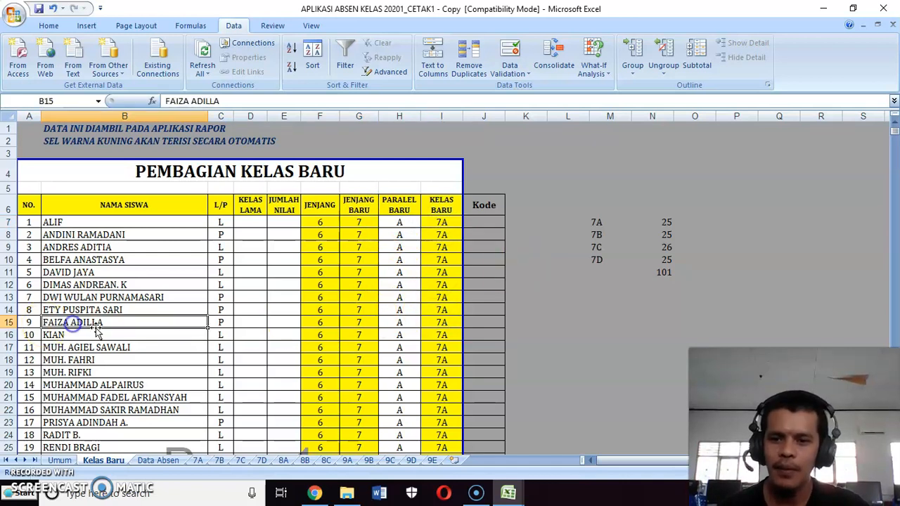
# Examine the row 3 formulas in the main list and the Import Dari Dapodik table on the Data Absen sheet.
pyautogui.click(156, 463)
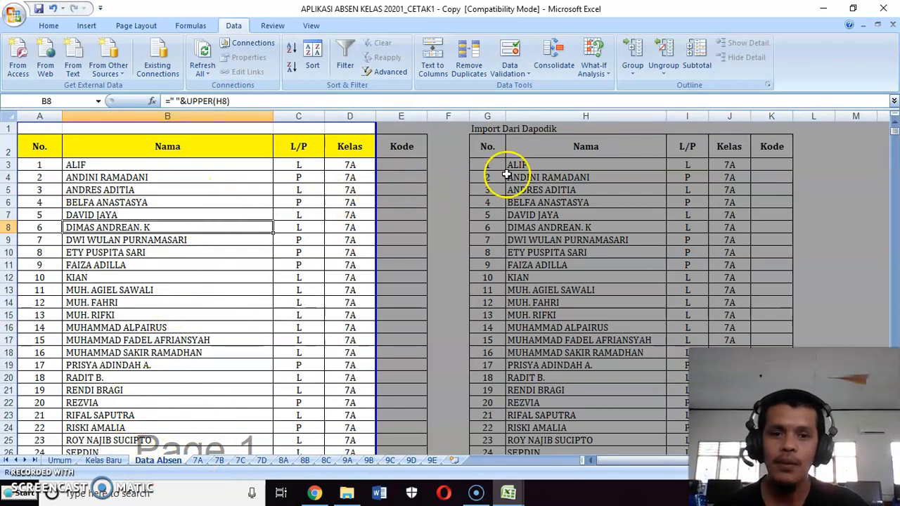
pyautogui.click(569, 163)
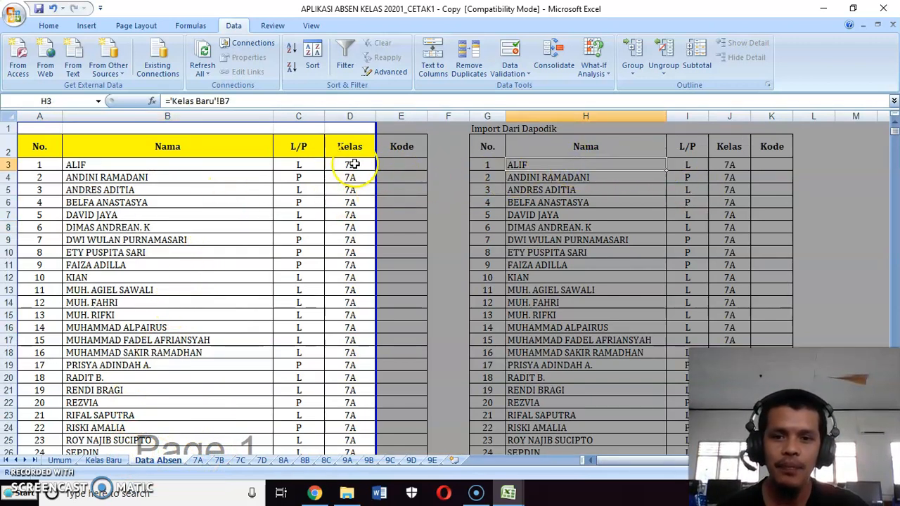
pyautogui.click(353, 164)
pyautogui.click(295, 165)
pyautogui.click(193, 166)
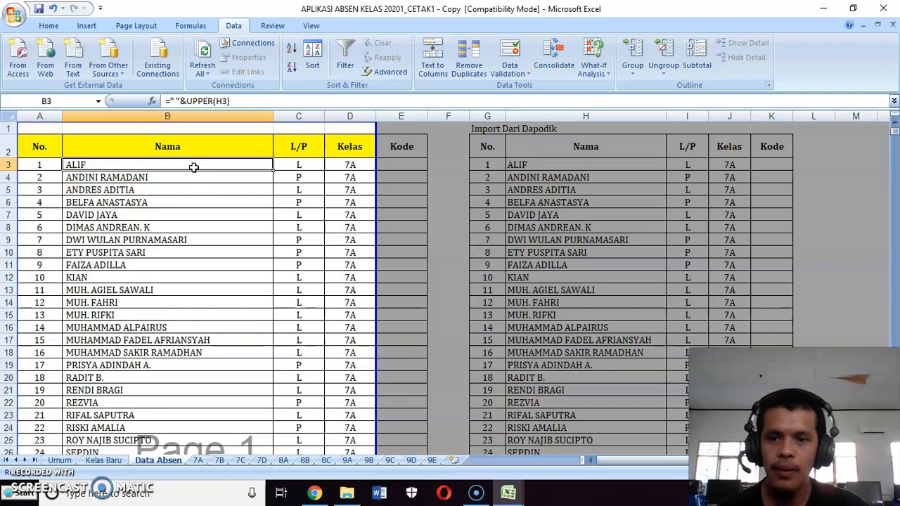
pyautogui.click(567, 167)
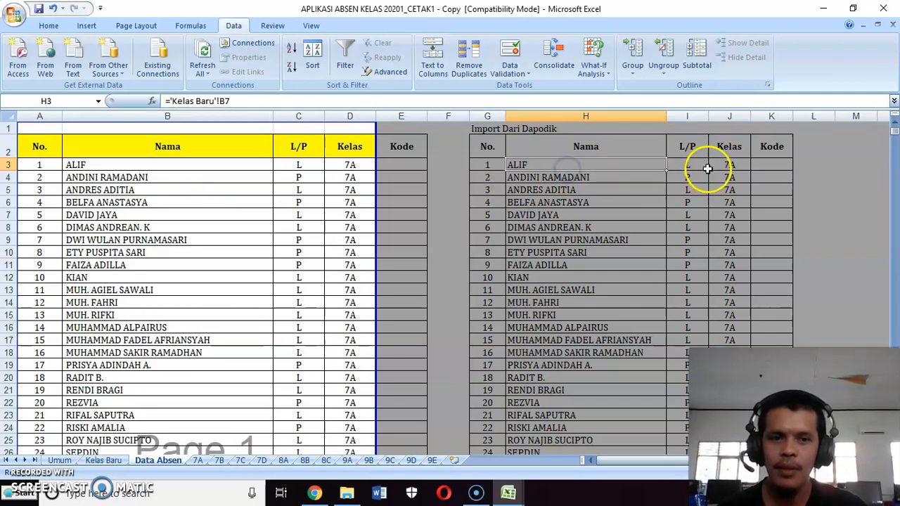
pyautogui.click(685, 167)
pyautogui.click(739, 169)
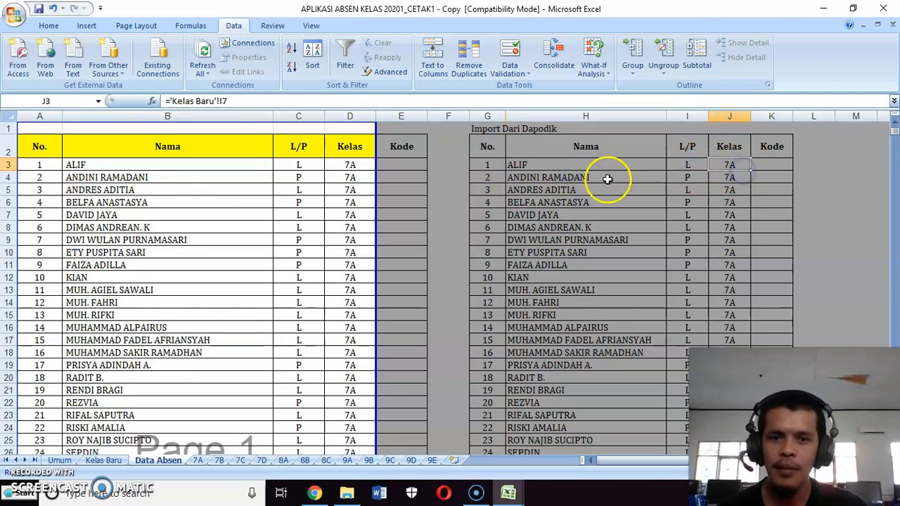
pyautogui.click(543, 165)
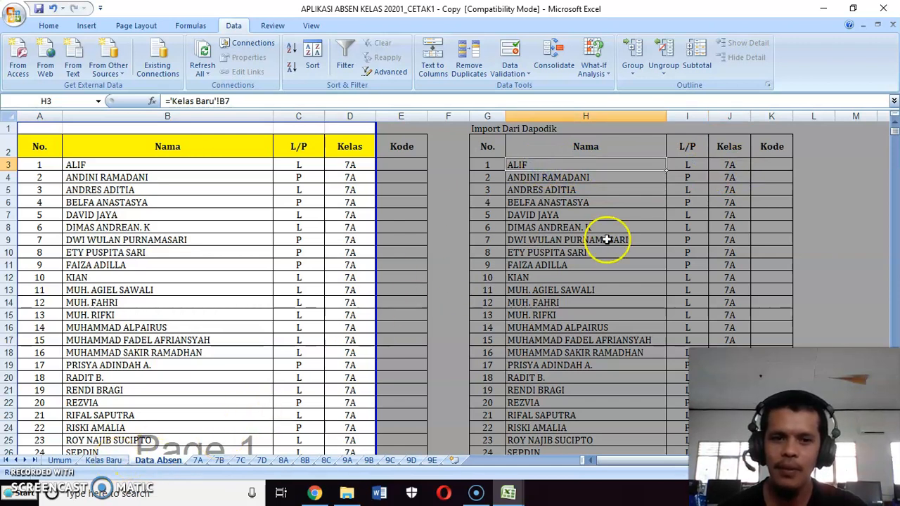
# Examine the L/P and Kelas formulas in I3 and J3 of the Import Dari Dapodik table.
pyautogui.click(688, 164)
pyautogui.click(730, 169)
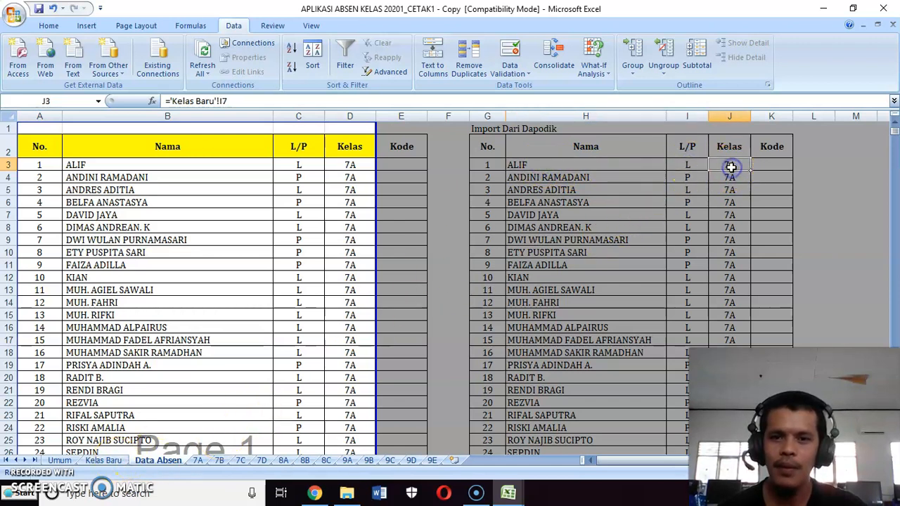
# Try the B3 name formula without its leading-space prefix, and restore the prefix by filling B4's formula up into B3.
pyautogui.click(207, 166)
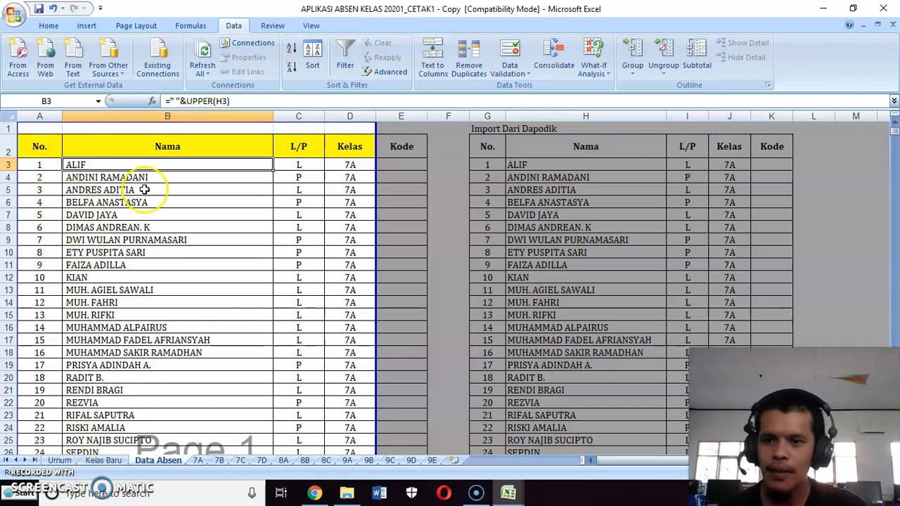
pyautogui.click(180, 101)
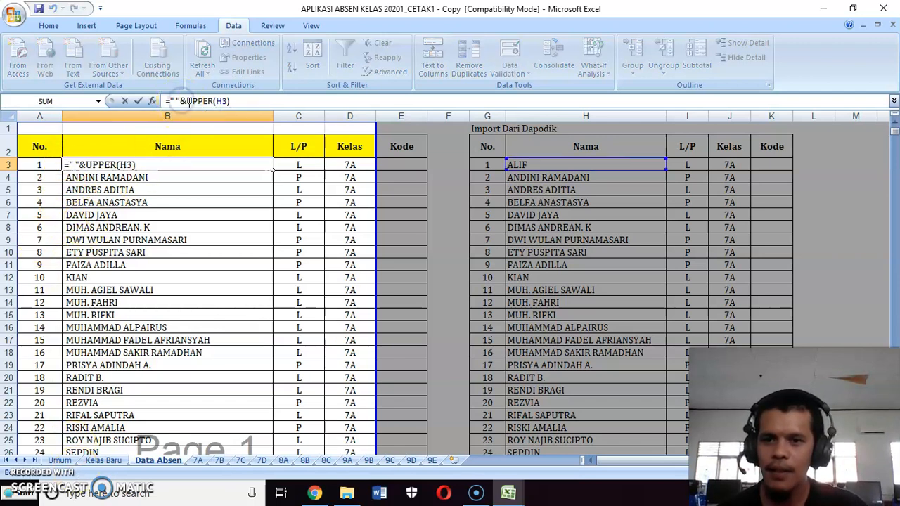
pyautogui.press('BackSpace')
pyautogui.press('BackSpace')
pyautogui.press('BackSpace')
pyautogui.press('BackSpace')
pyautogui.press('Return')
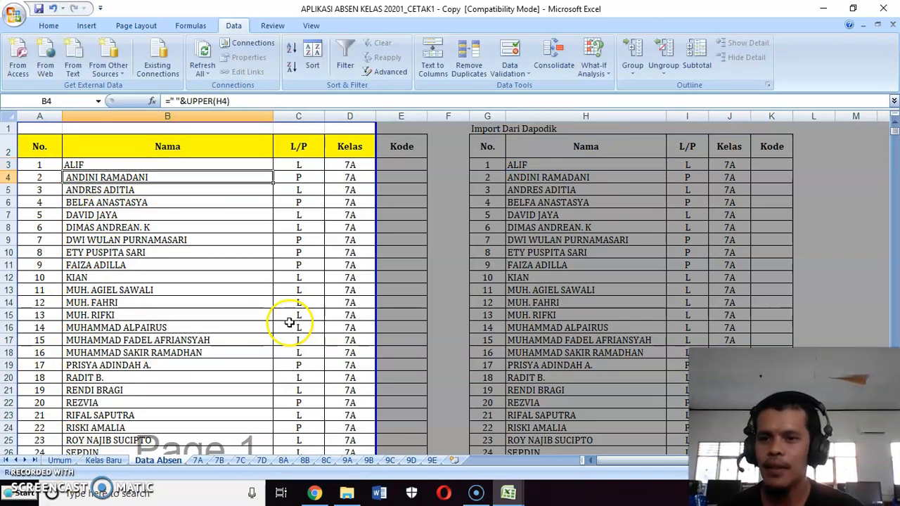
pyautogui.moveTo(273, 181); pyautogui.dragTo(272, 161)
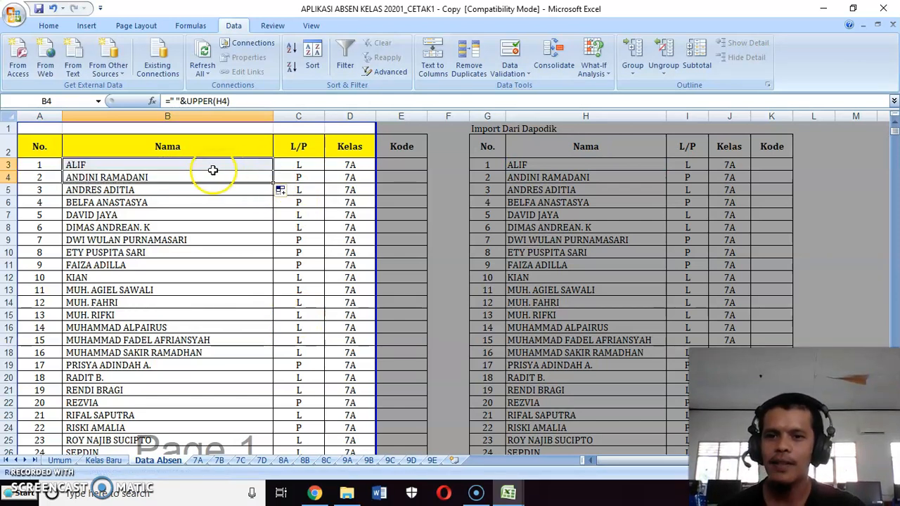
# Examine the Nama, L/P and Kelas formulas in B3, C3 and D3 of the main list.
pyautogui.click(125, 202)
pyautogui.click(153, 165)
pyautogui.click(298, 165)
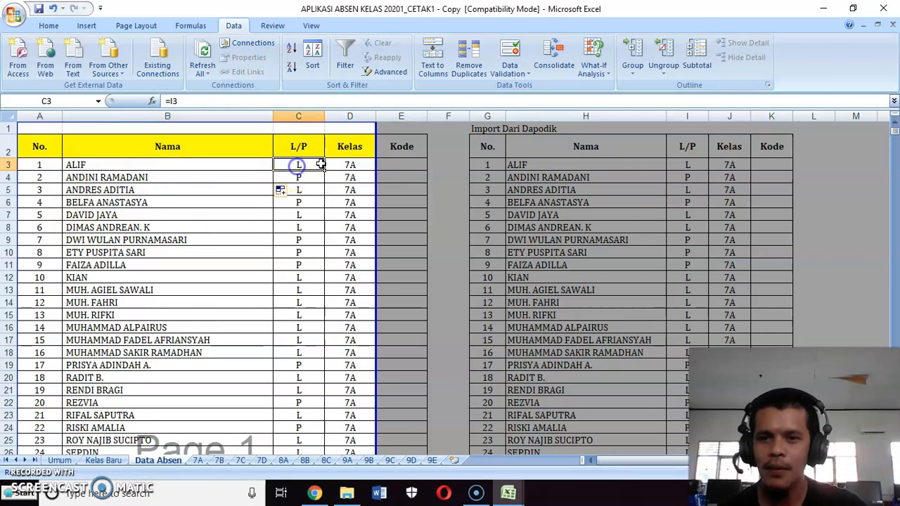
pyautogui.click(352, 165)
pyautogui.click(308, 166)
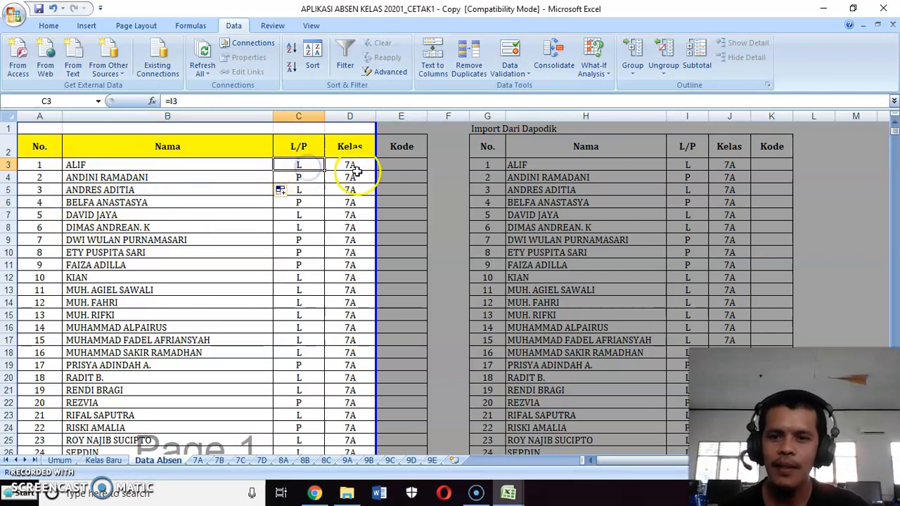
pyautogui.click(351, 167)
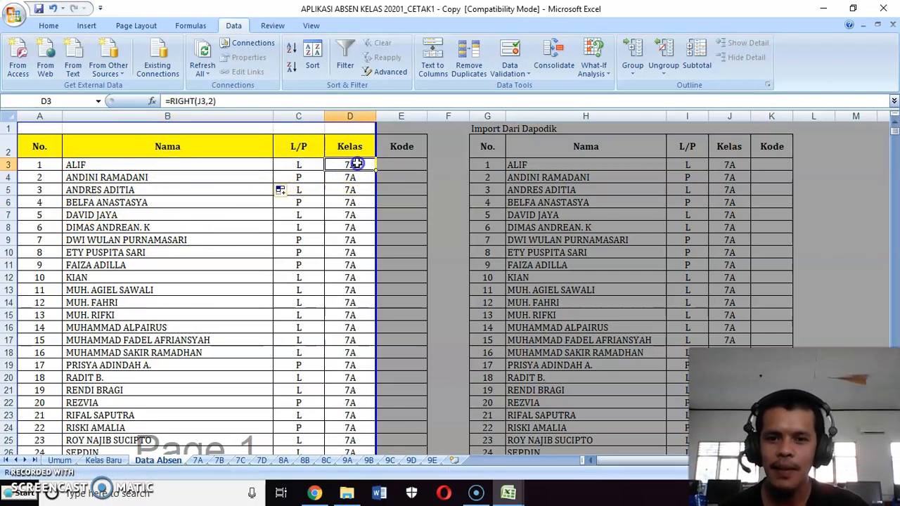
# Open sheet 7A and examine the attendance title formula in A1.
pyautogui.click(198, 461)
pyautogui.click(215, 283)
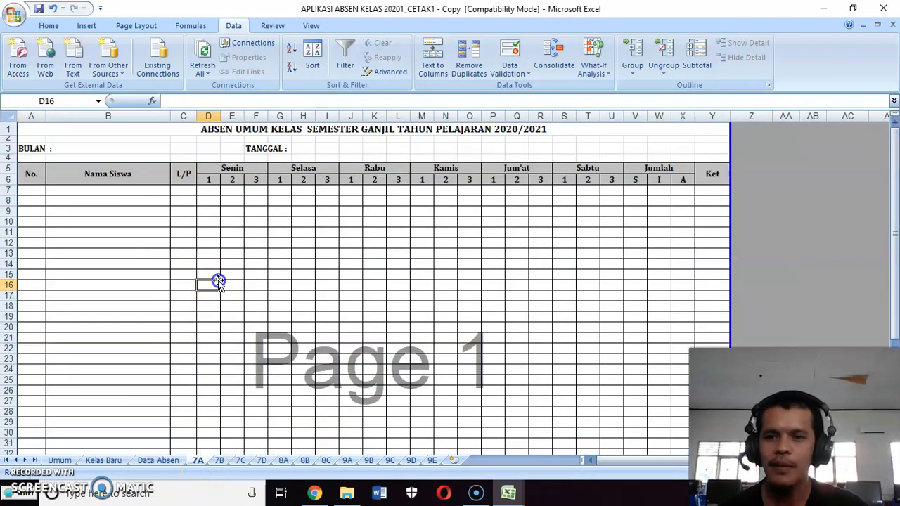
pyautogui.click(267, 132)
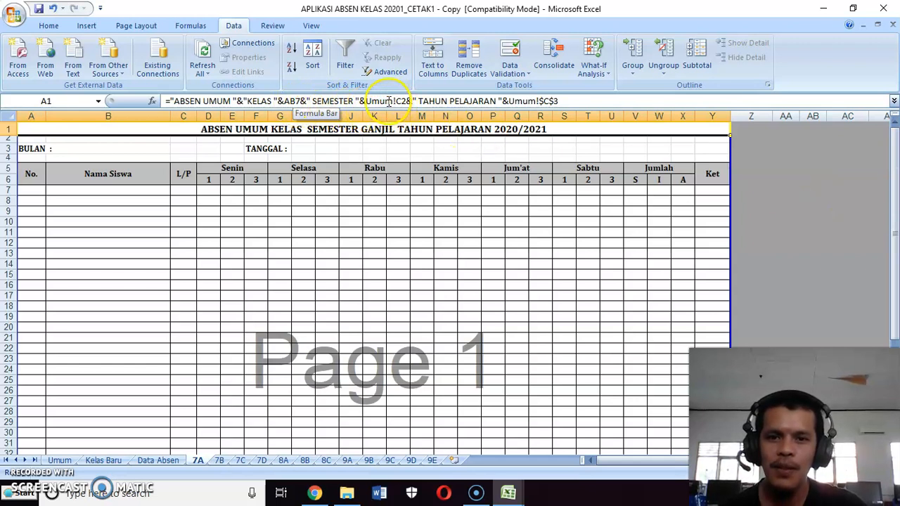
# Compare the SEMESTER and TAHUN PELAJARAN entries on the Umum sheet with the references in sheet 7A's title formula.
pyautogui.click(59, 461)
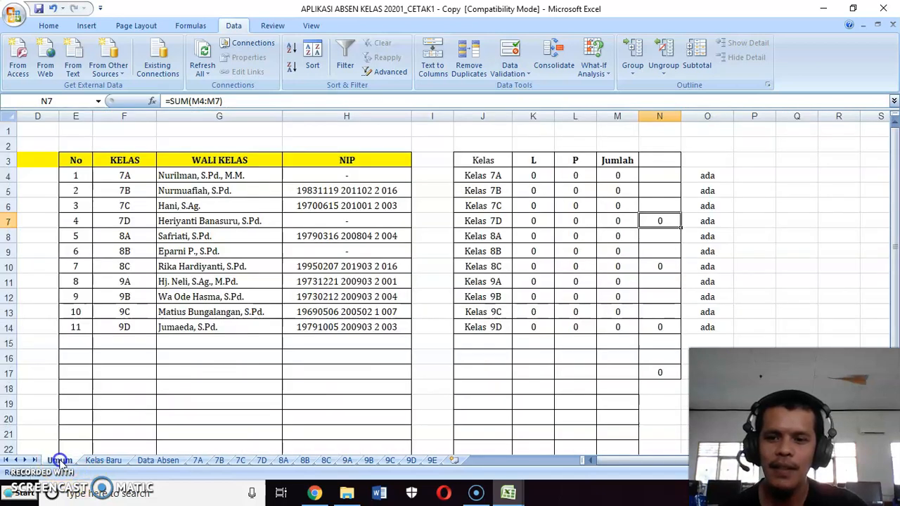
pyautogui.scroll(-3, 234, 260)
pyautogui.scroll(3, 232, 265)
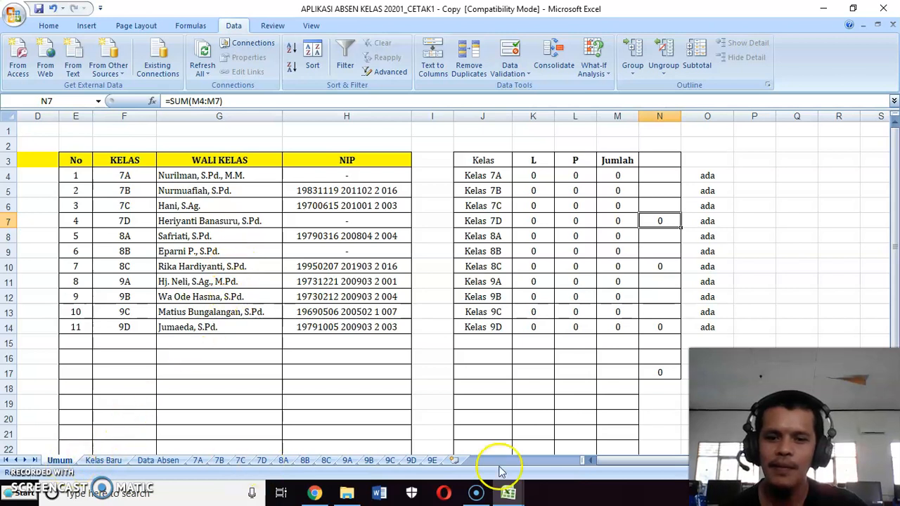
pyautogui.hscroll(-3, 492, 380)
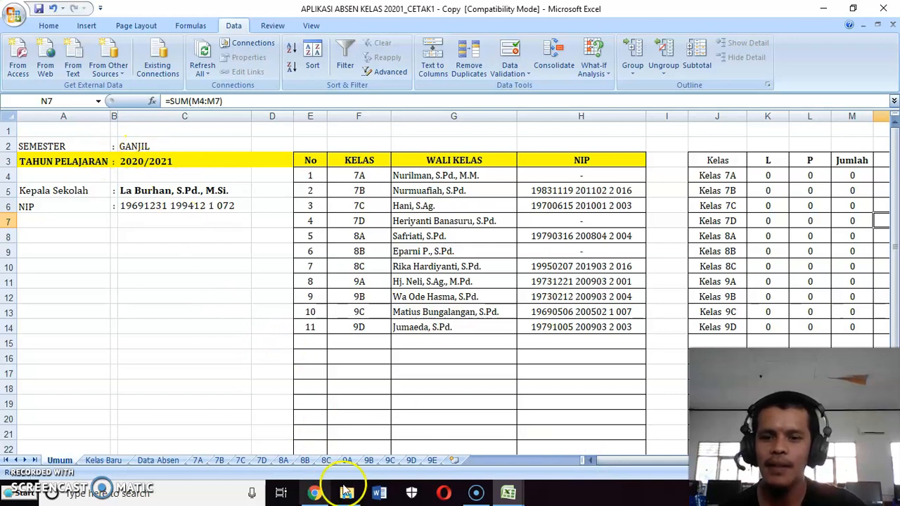
pyautogui.click(197, 460)
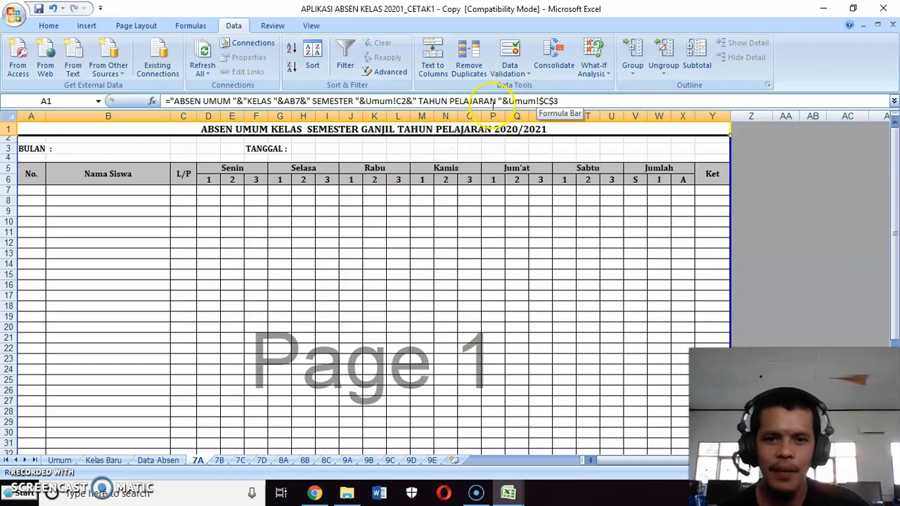
pyautogui.click(60, 460)
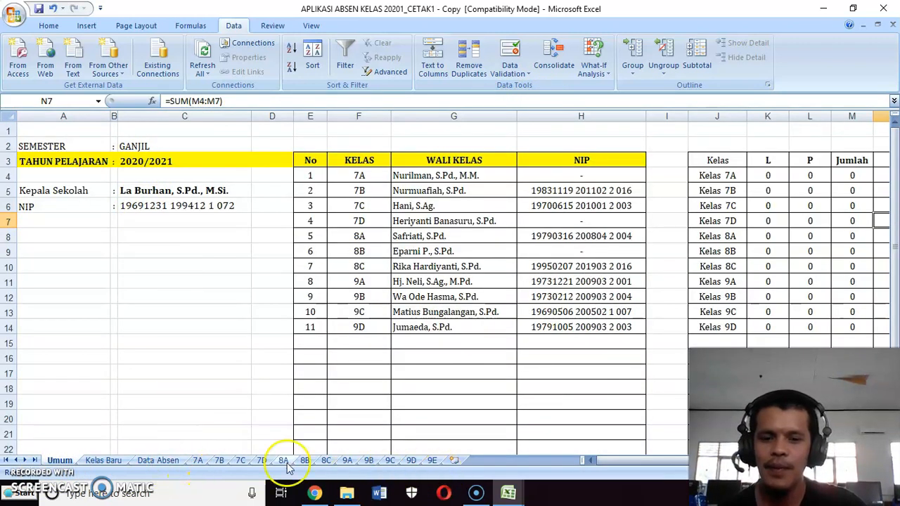
pyautogui.click(198, 460)
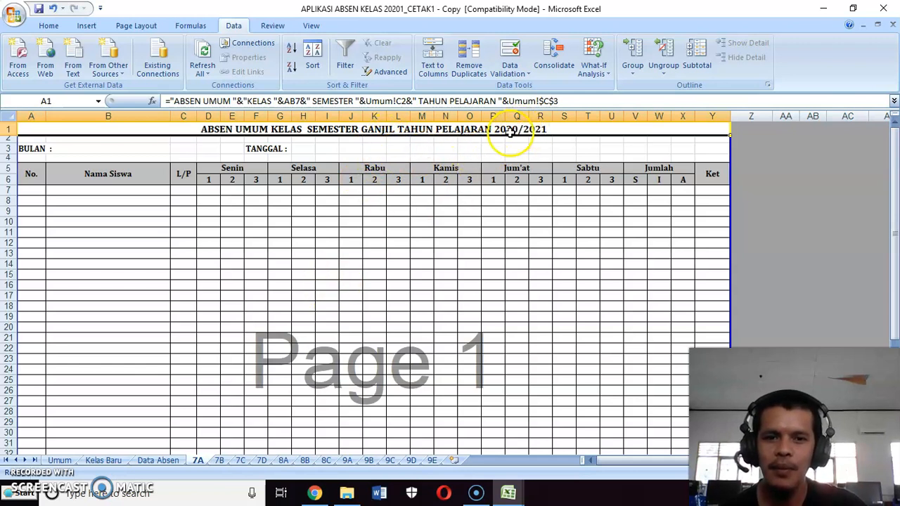
# Enter 1 in AA7 on sheet 7A as the start of a helper number column beside the attendance table.
pyautogui.click(227, 213)
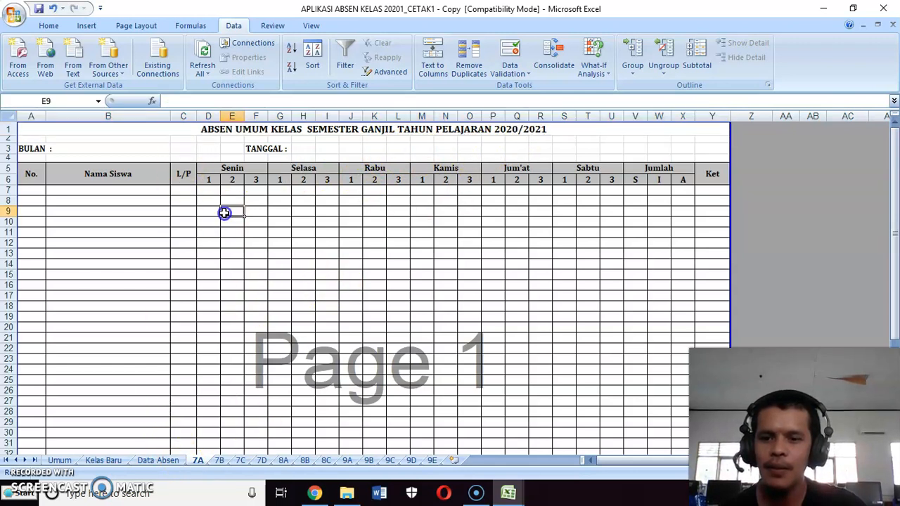
pyautogui.click(767, 187)
pyautogui.click(786, 188)
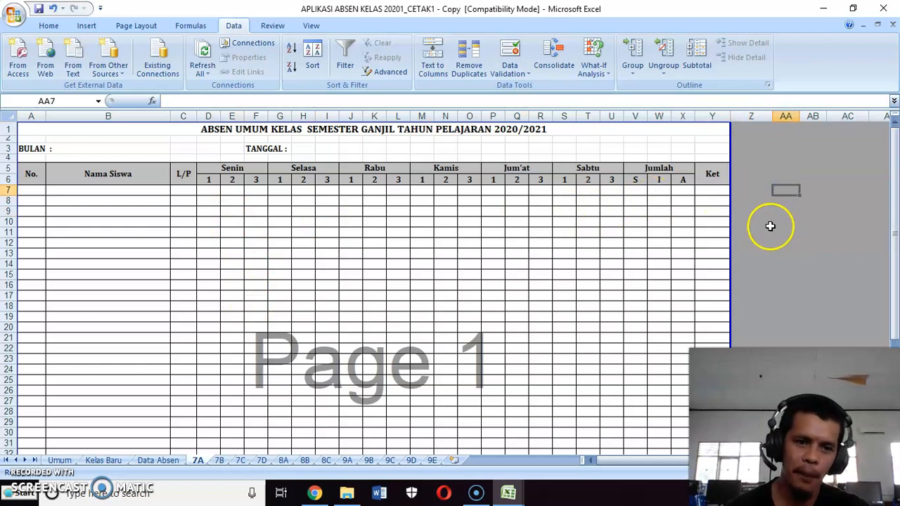
pyautogui.click(809, 191)
pyautogui.click(789, 191)
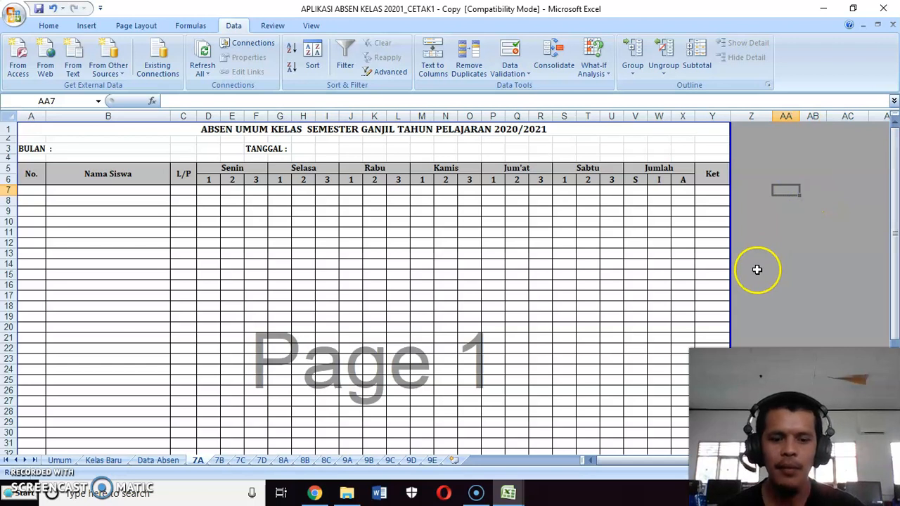
pyautogui.write('1')
pyautogui.press('Return')
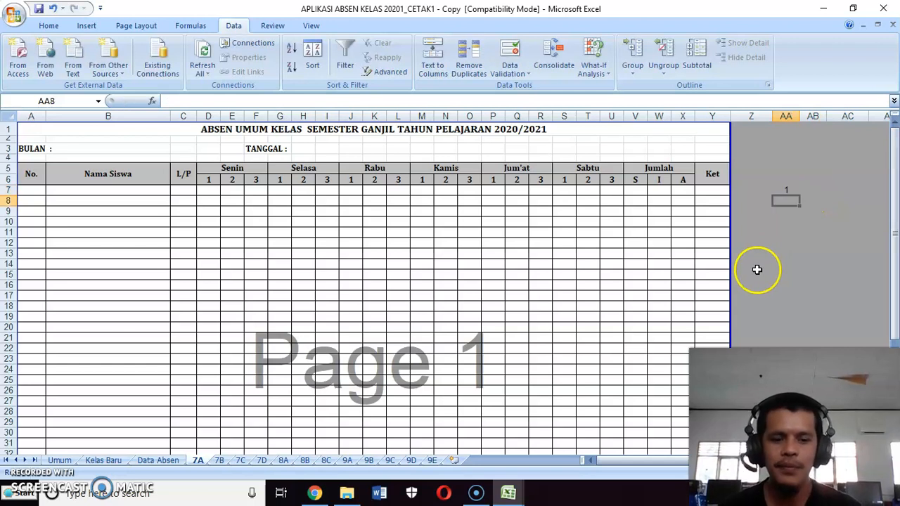
# Enter the formula =AA7+1 in AA8 and fill it down through row 39.
pyautogui.write('=')
pyautogui.press('Up')
pyautogui.press('Escape')
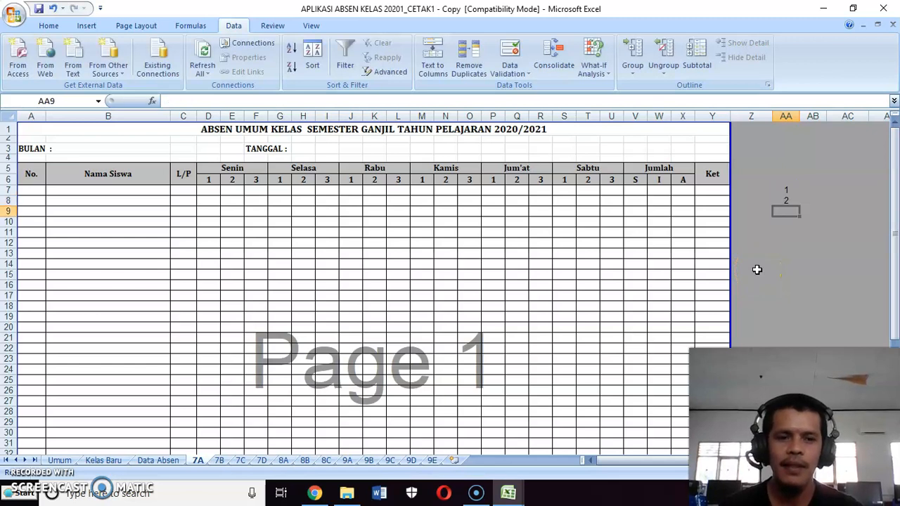
pyautogui.click(786, 194)
pyautogui.click(786, 202)
pyautogui.moveTo(801, 206); pyautogui.dragTo(799, 461)
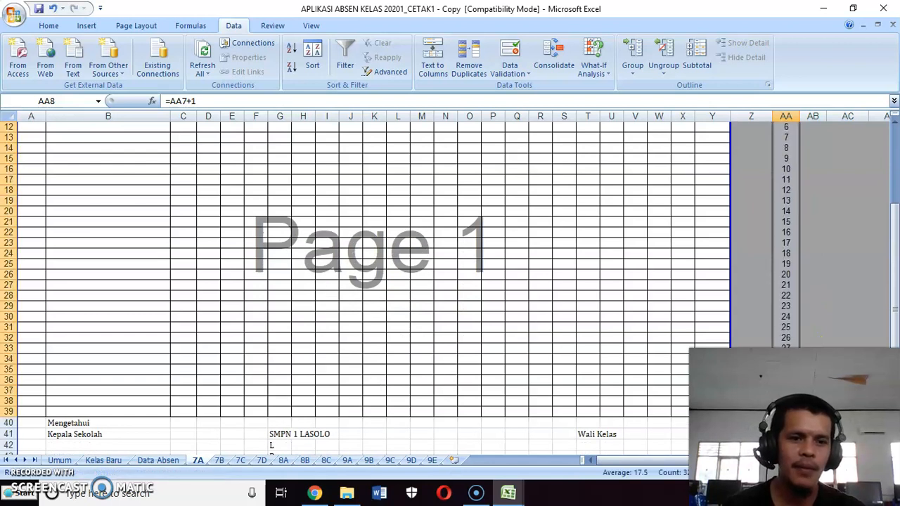
pyautogui.moveTo(890, 241); pyautogui.dragTo(893, 211)
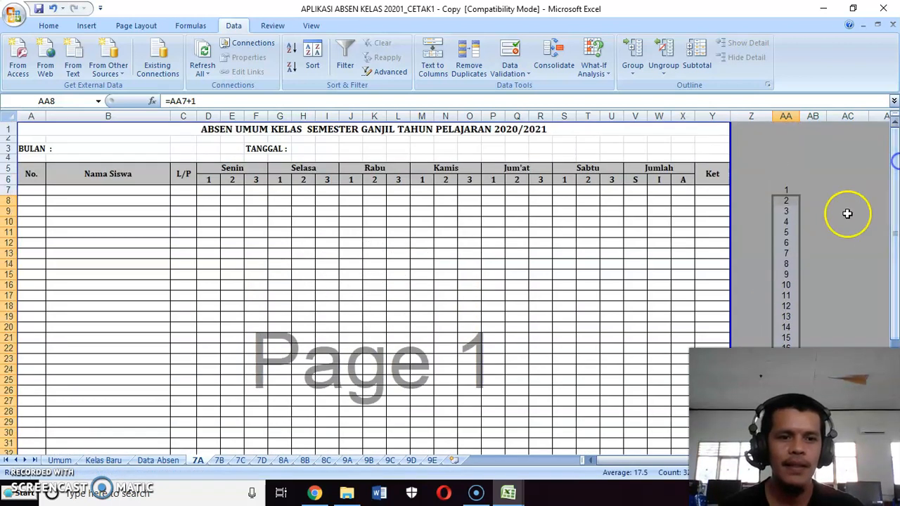
# Enter =VLOOKUP(AA7,'Data Absen'!$A$3:$D$1000,4) in AB7 to look up the class for the helper number.
pyautogui.click(820, 189)
pyautogui.write('=')
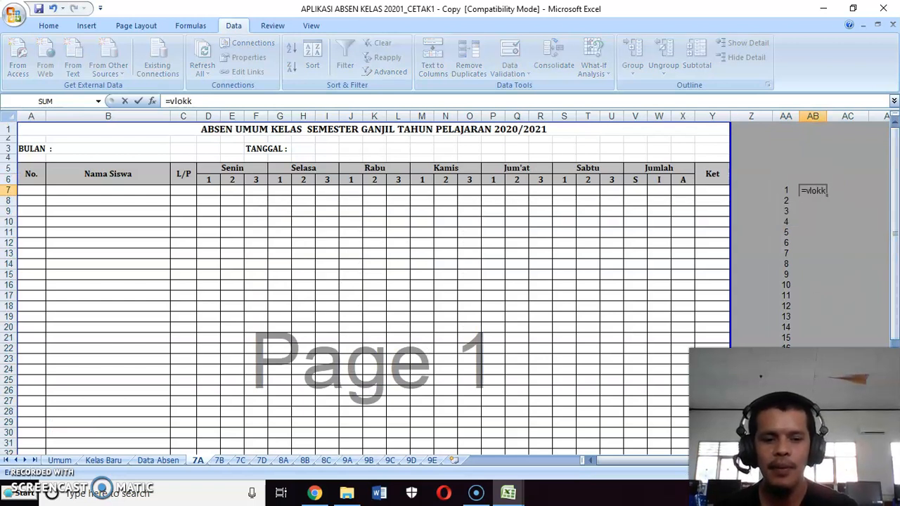
pyautogui.write('vlok')
pyautogui.press('BackSpace')
pyautogui.write('okup(')
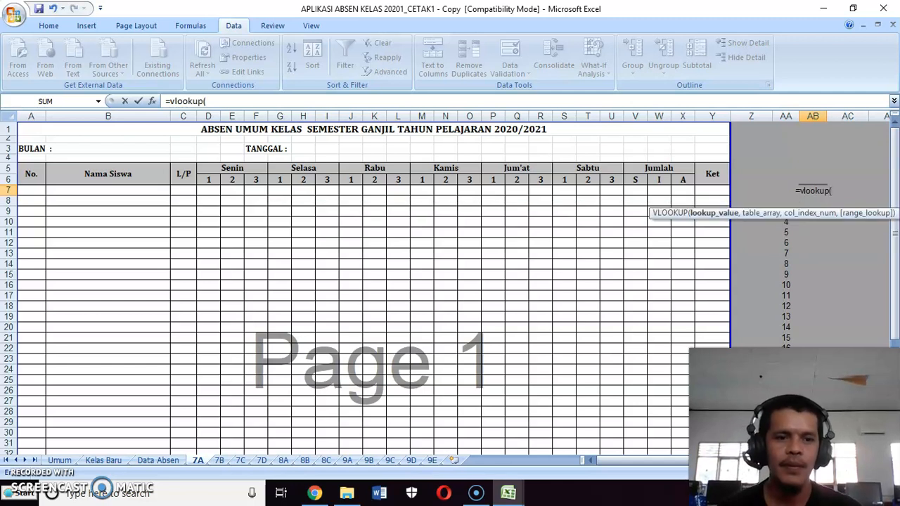
pyautogui.write('AA7,')
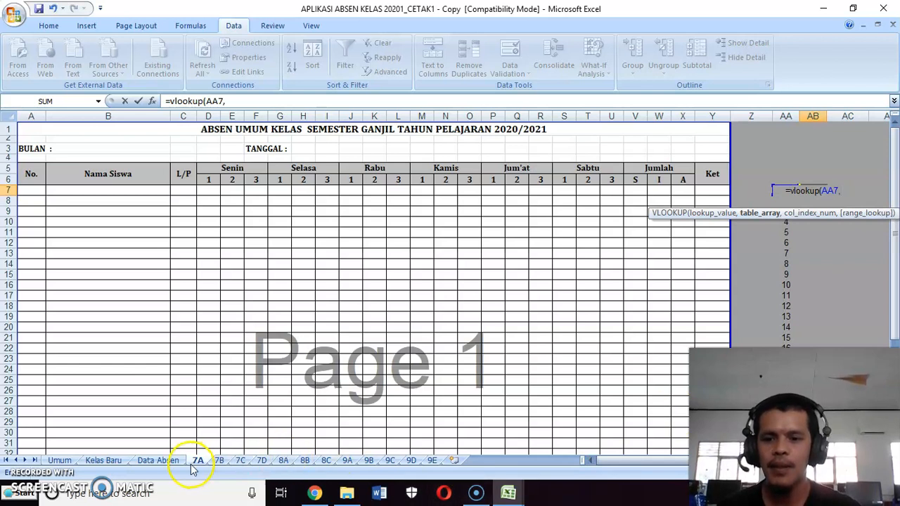
pyautogui.click(158, 460)
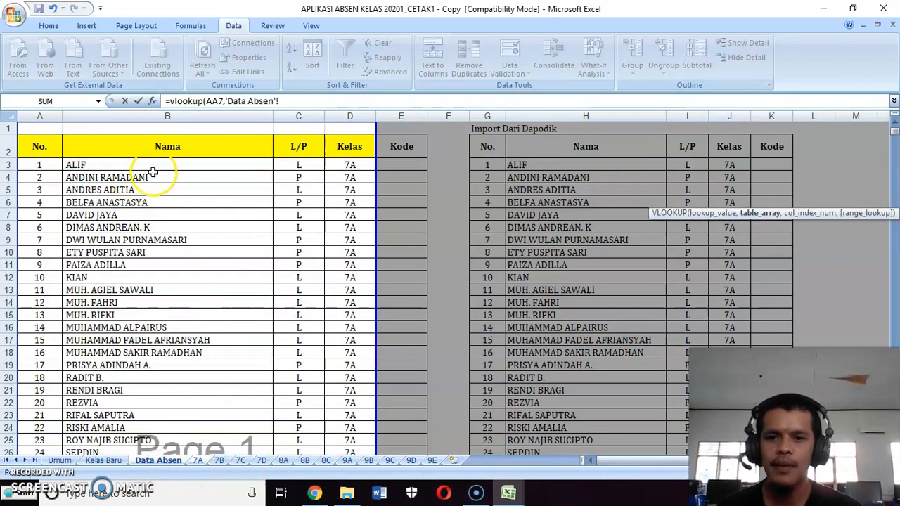
pyautogui.click(39, 165)
pyautogui.moveTo(39, 164); pyautogui.dragTo(355, 166)
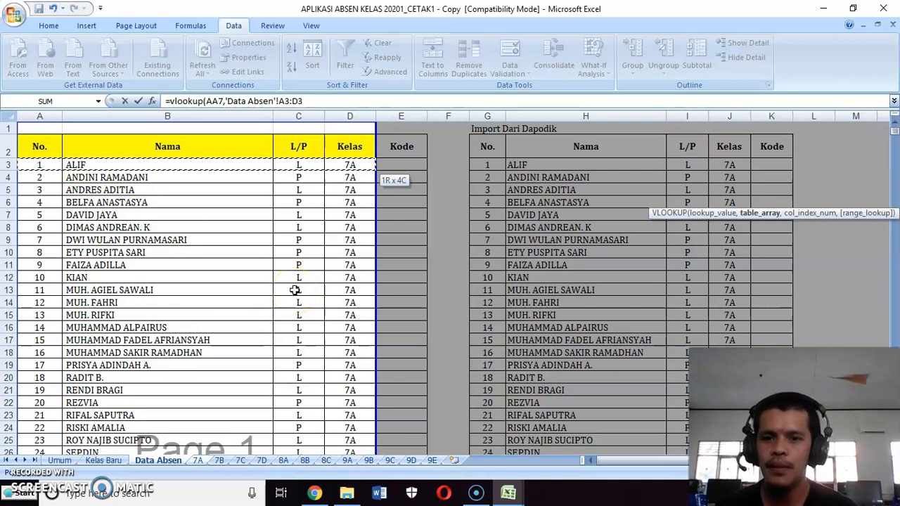
pyautogui.hotkey('ctrl', 'shift', 'Down')
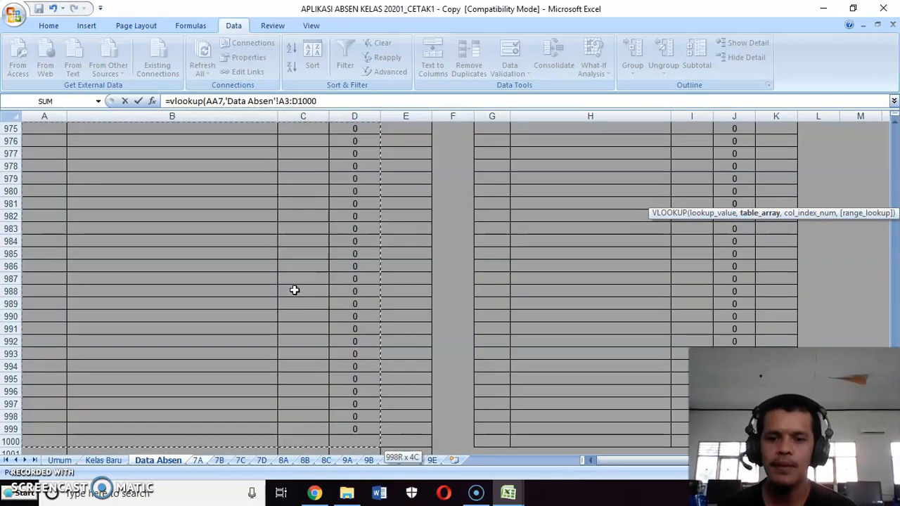
pyautogui.press('F4')
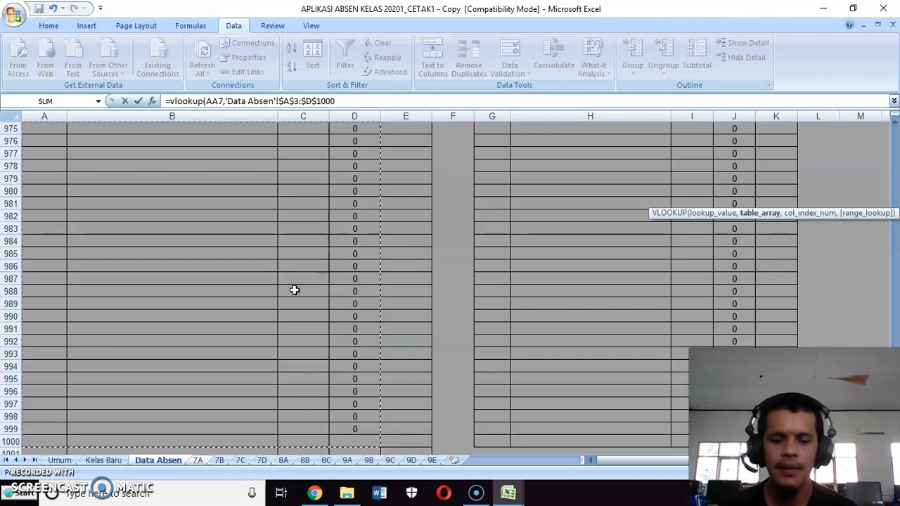
pyautogui.write(',4')
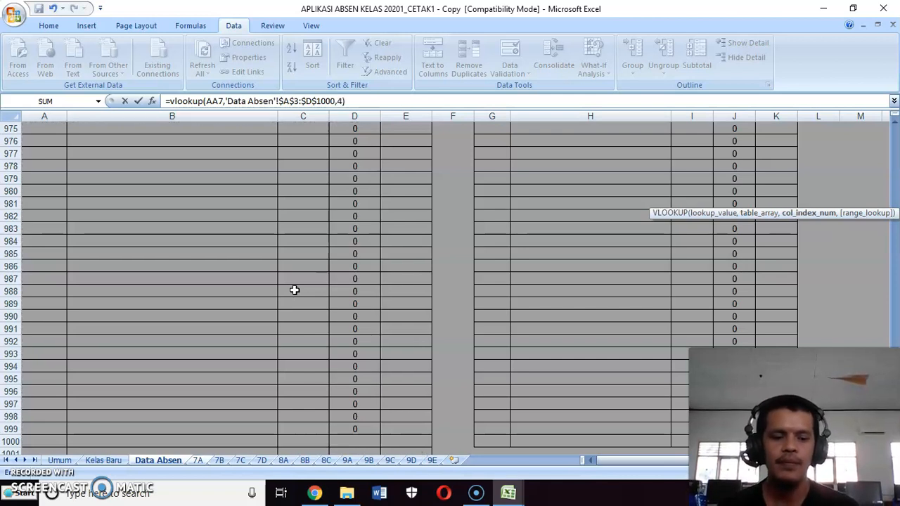
pyautogui.press('Return')
# Fill the AB7 class lookup down beside the helper numbers, and check the contents of AA7 and AB7.
pyautogui.click(826, 189)
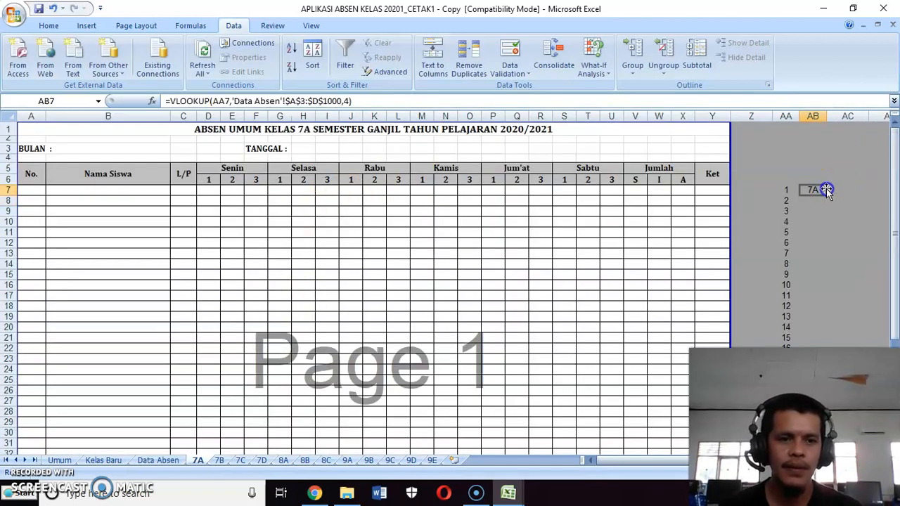
pyautogui.doubleClick(827, 195)
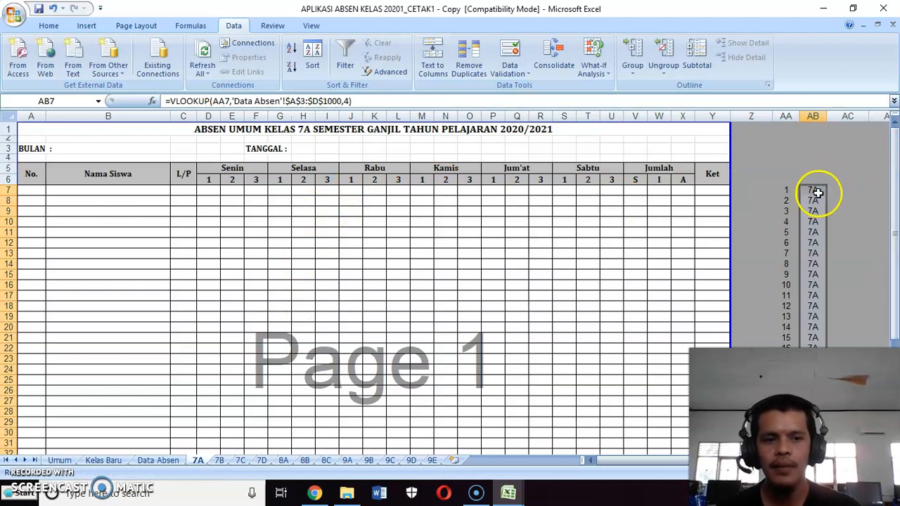
pyautogui.click(818, 190)
pyautogui.click(786, 192)
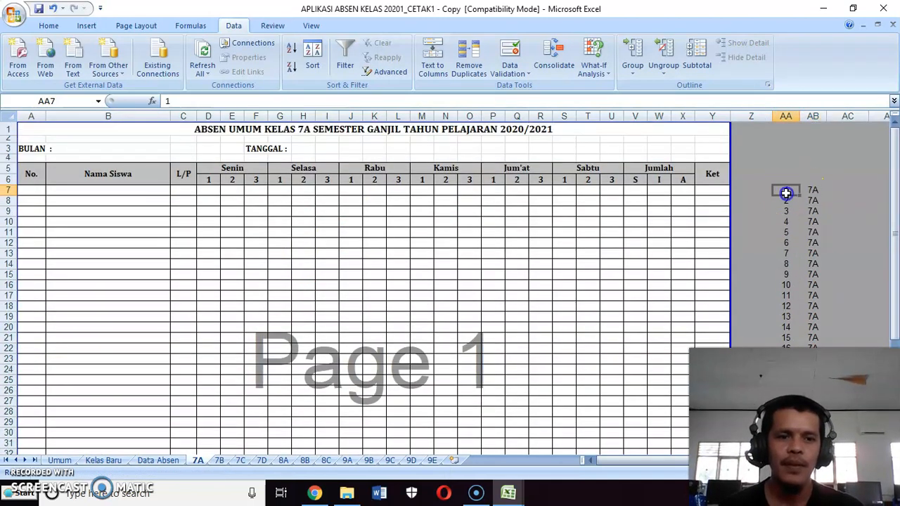
pyautogui.click(819, 192)
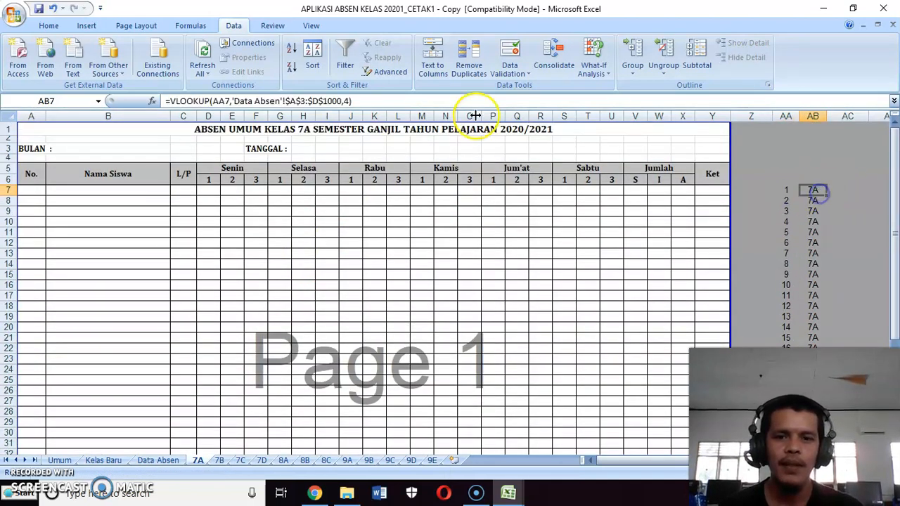
# Wrap the AB7 class lookup in IFERROR with "" as the error value and fill it down beside the helper numbers.
pyautogui.click(170, 101)
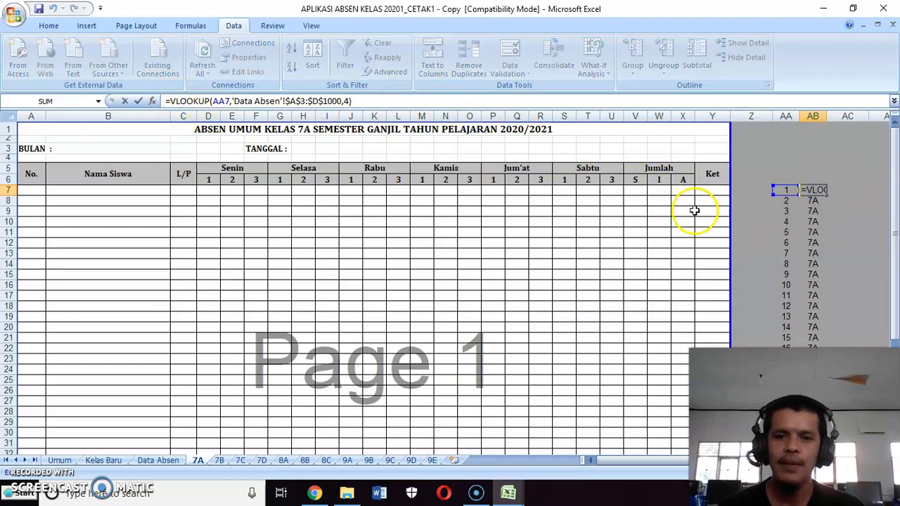
pyautogui.write('Iferror9')
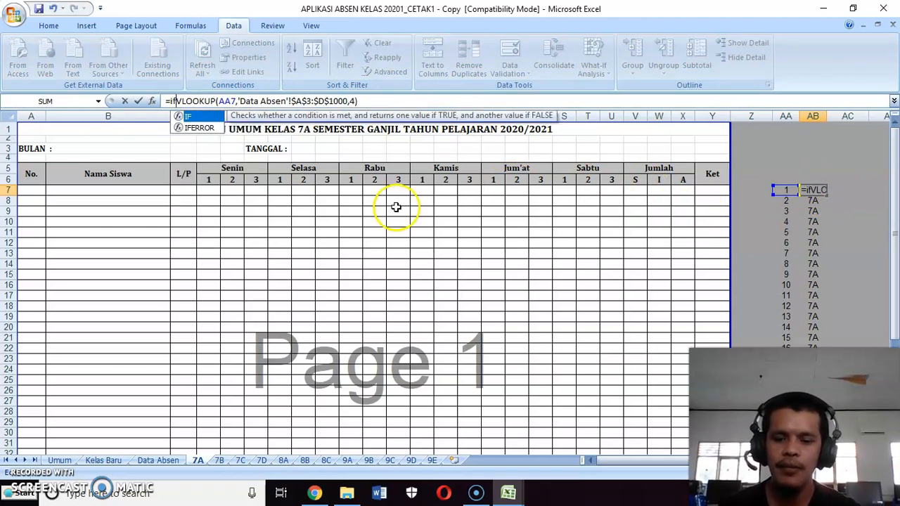
pyautogui.press('BackSpace')
pyautogui.write('(')
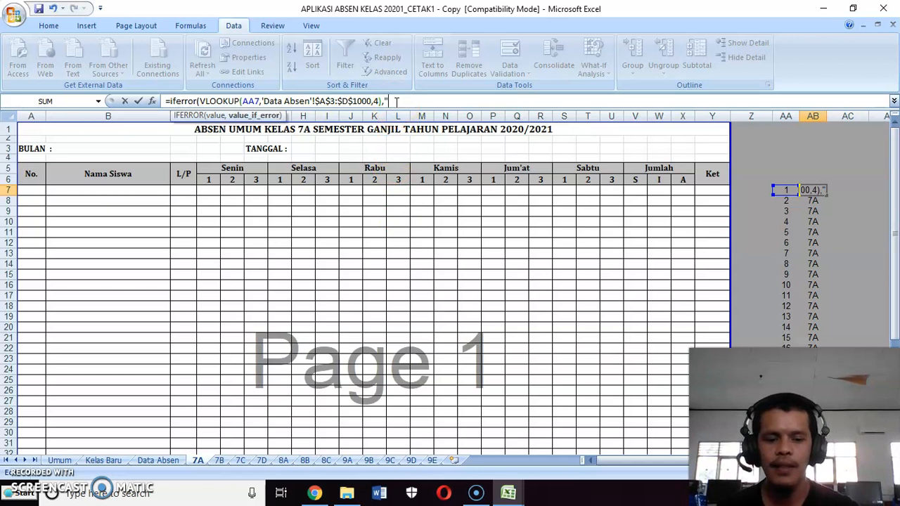
pyautogui.press('Return')
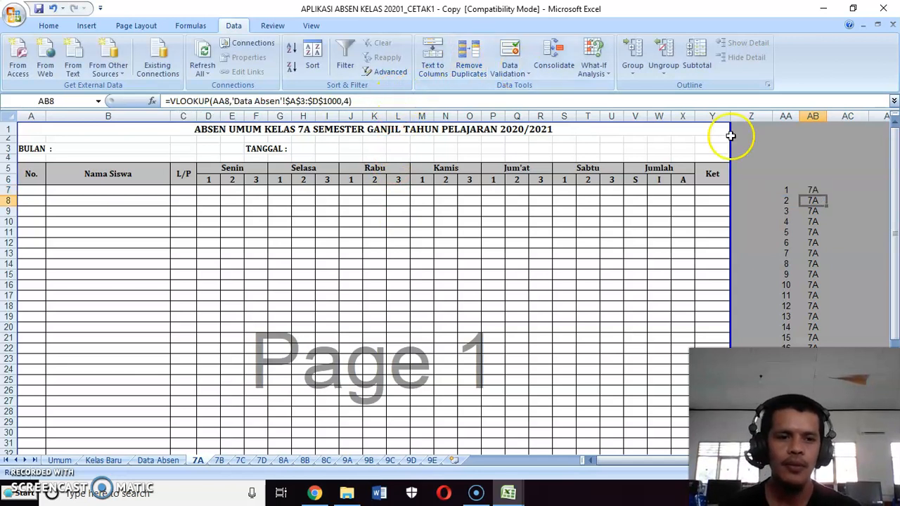
pyautogui.click(820, 181)
pyautogui.click(818, 190)
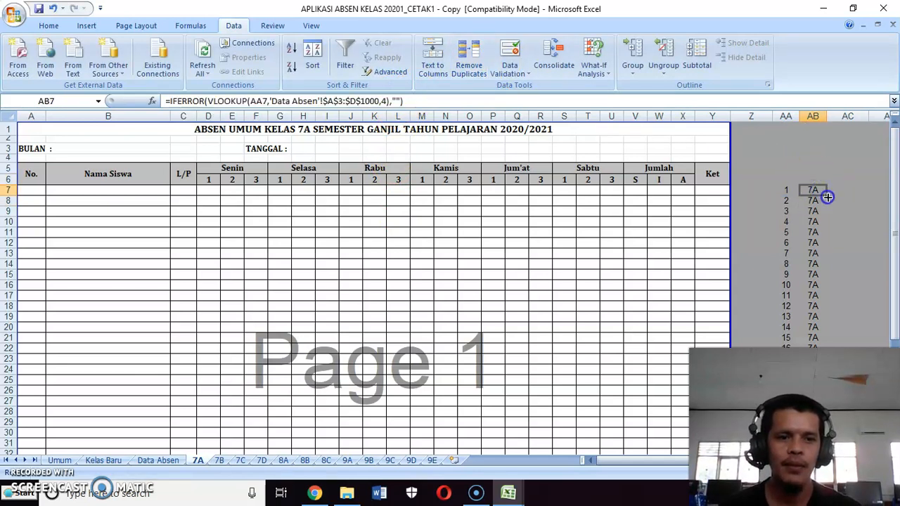
pyautogui.doubleClick(828, 197)
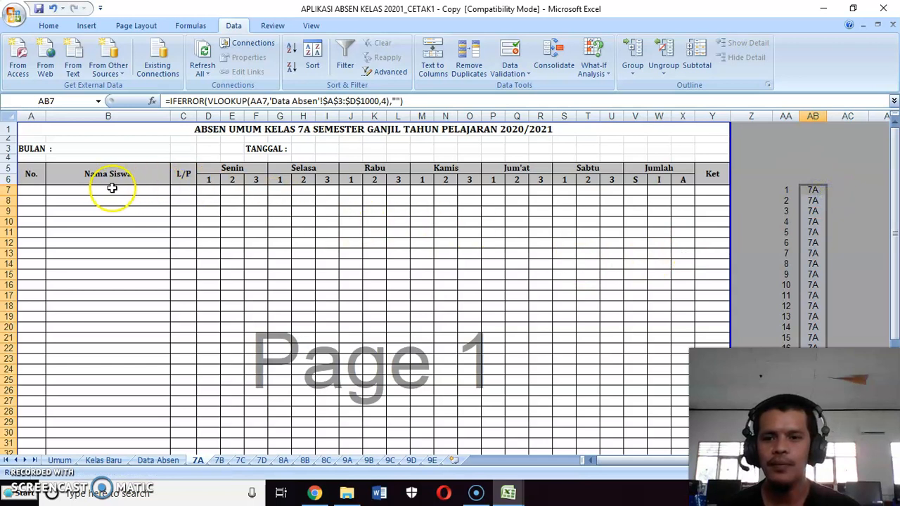
# Enter =IF(B7<>"",1,"") in A7 to number the first student only when a name is present.
pyautogui.click(38, 190)
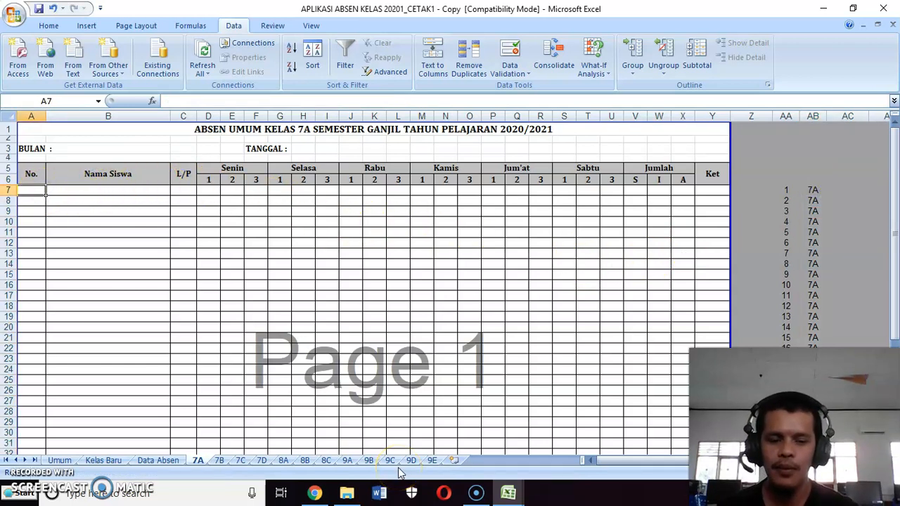
pyautogui.write('=if')
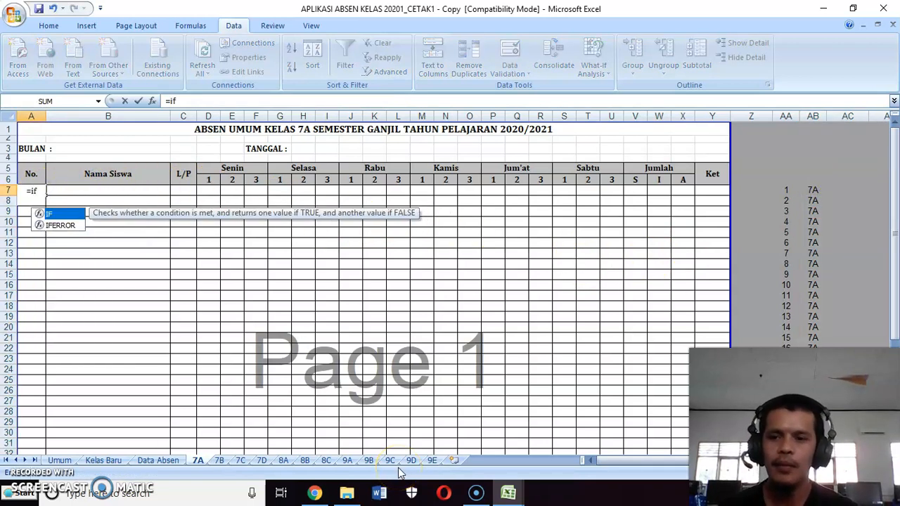
pyautogui.write('(')
pyautogui.press('Right')
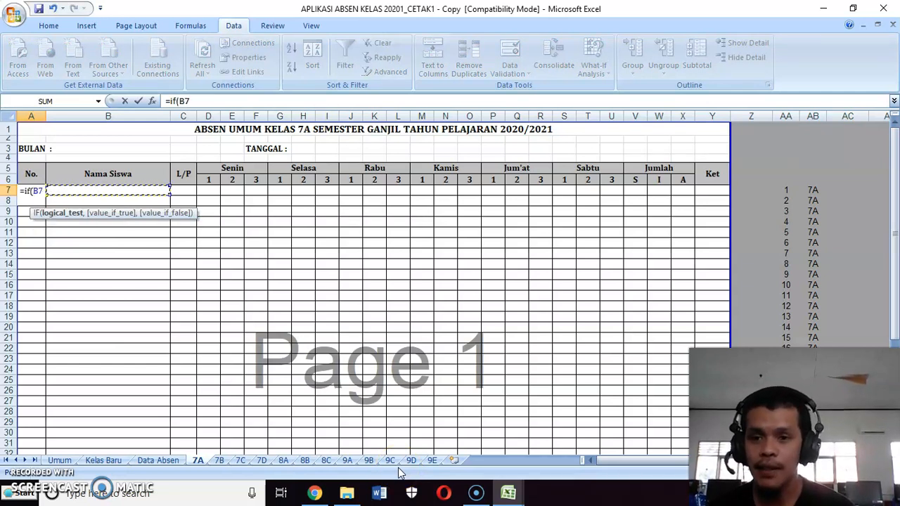
pyautogui.write('<>')
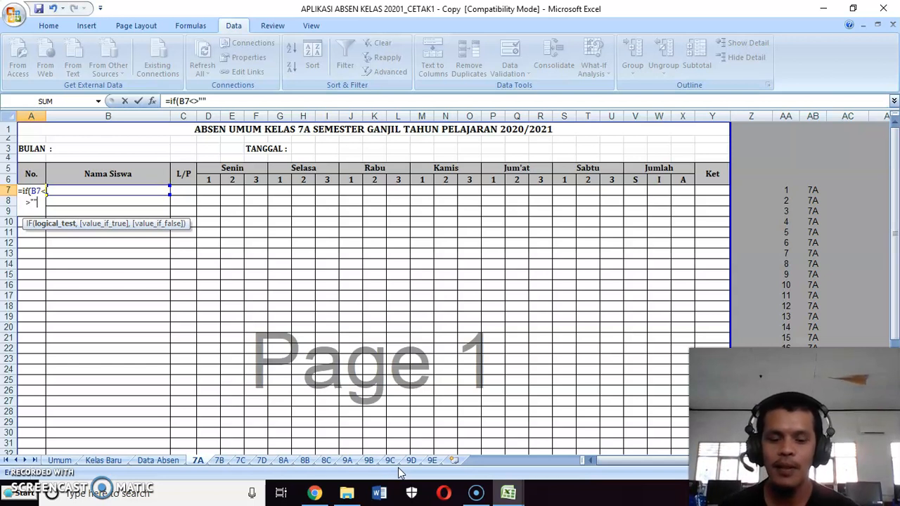
pyautogui.write('"",1,')
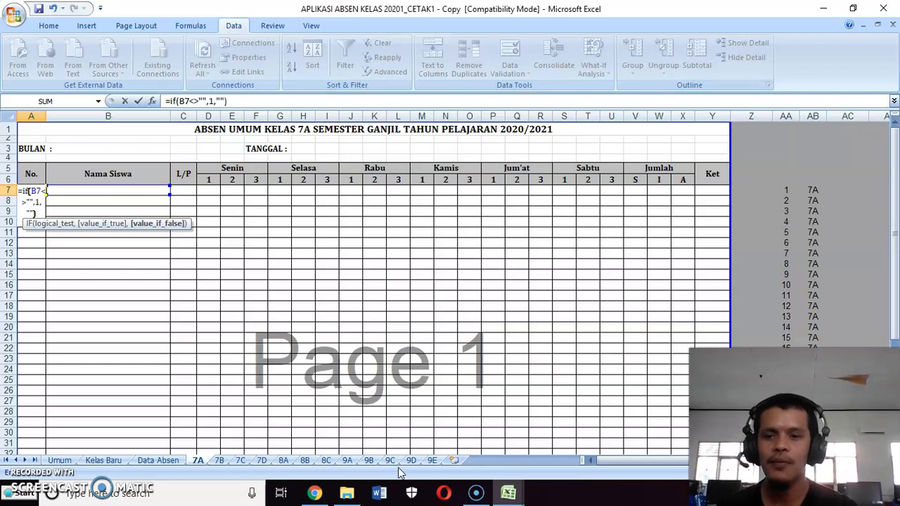
pyautogui.write('"")')
pyautogui.press('Return')
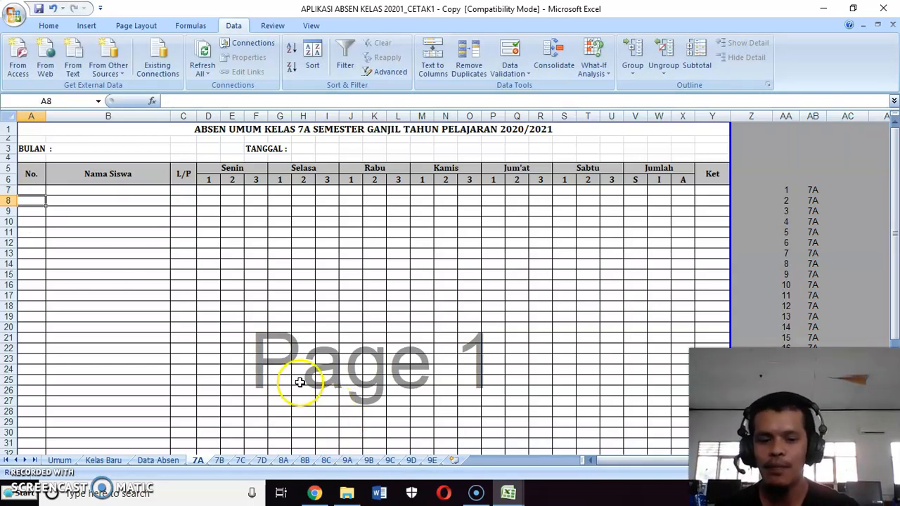
# Enter =IF(B8<>"",A7+1,"") in A8 and fill it down the No. column.
pyautogui.write('=')
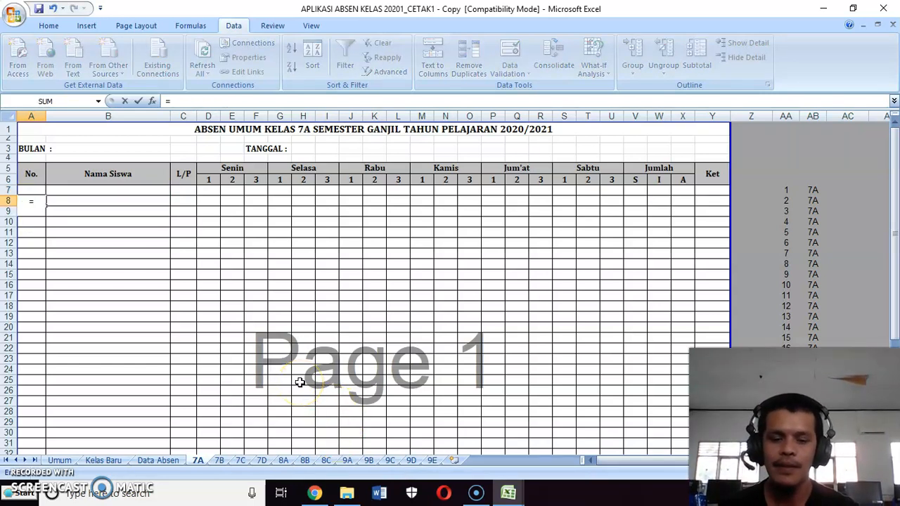
pyautogui.write('if(')
pyautogui.press('Right')
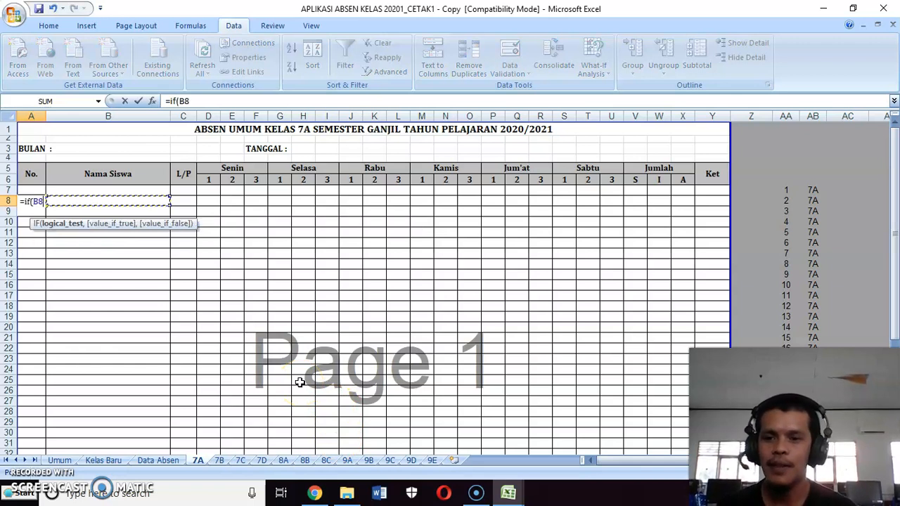
pyautogui.write('<>"",')
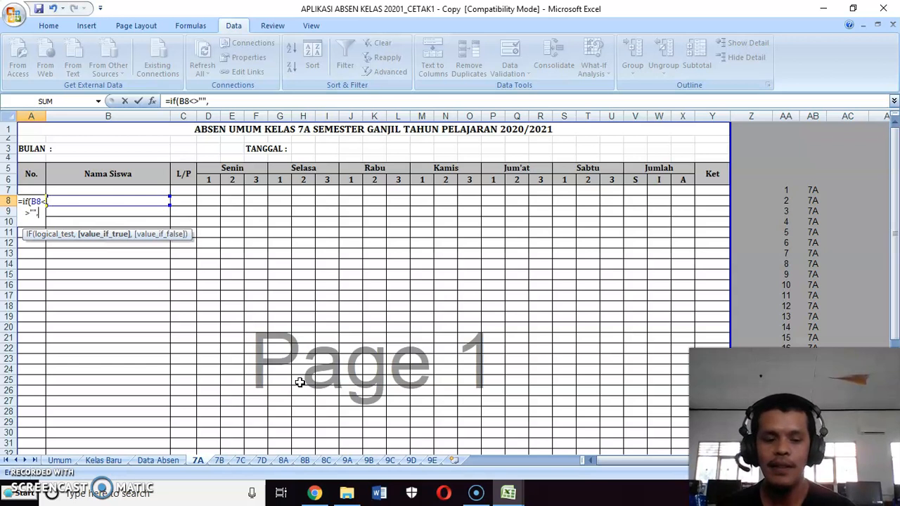
pyautogui.write('A7+1,')
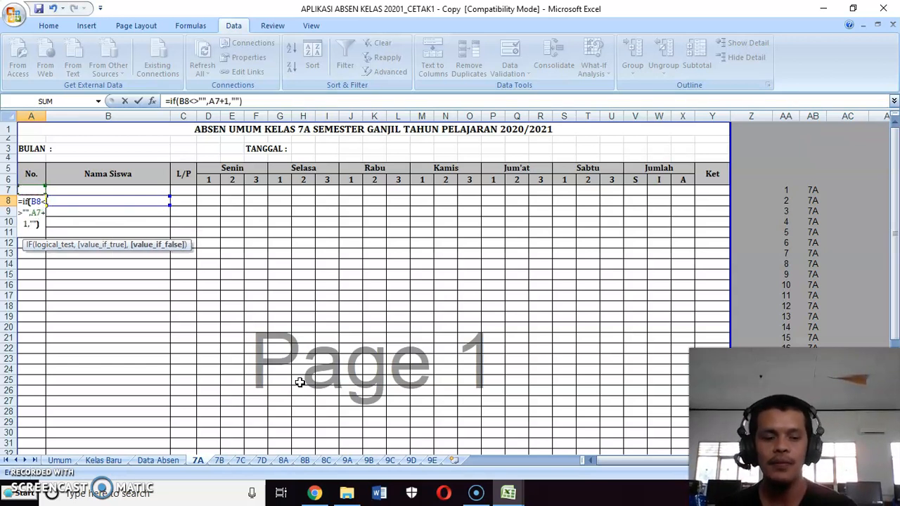
pyautogui.press('Return')
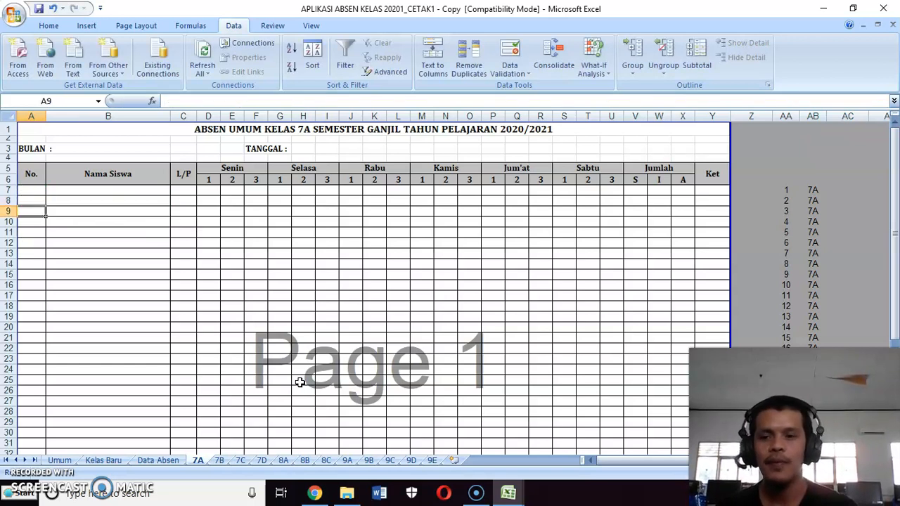
pyautogui.click(44, 200)
pyautogui.moveTo(45, 206); pyautogui.dragTo(83, 409)
pyautogui.scroll(4, 100, 351)
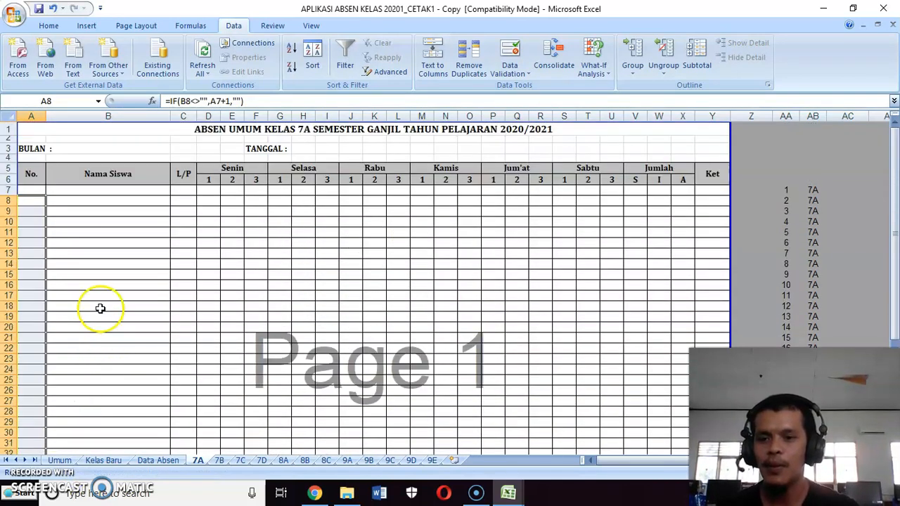
# Enter =VLOOKUP(AA7,'Data Absen'!$A$3:$D$1000,2) in B7 to look up the student name, and check the formula.
pyautogui.click(116, 192)
pyautogui.write('=vlook')
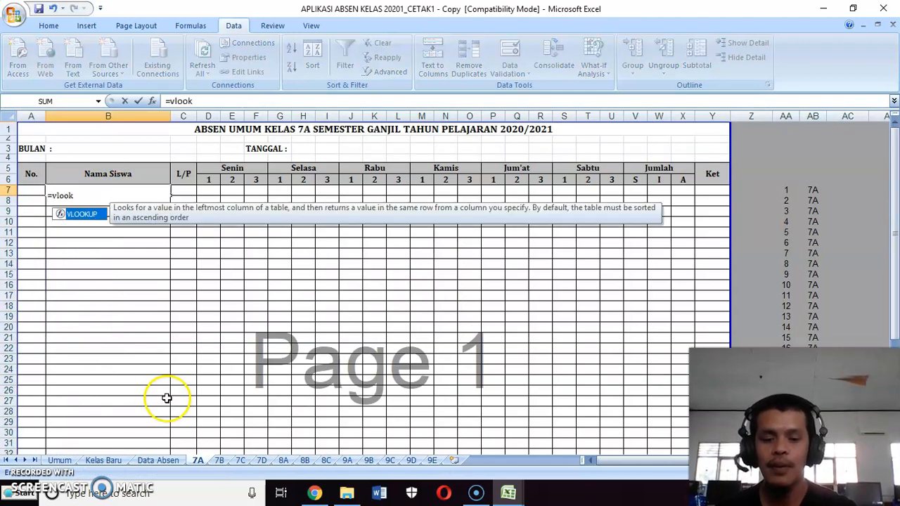
pyautogui.write('up(')
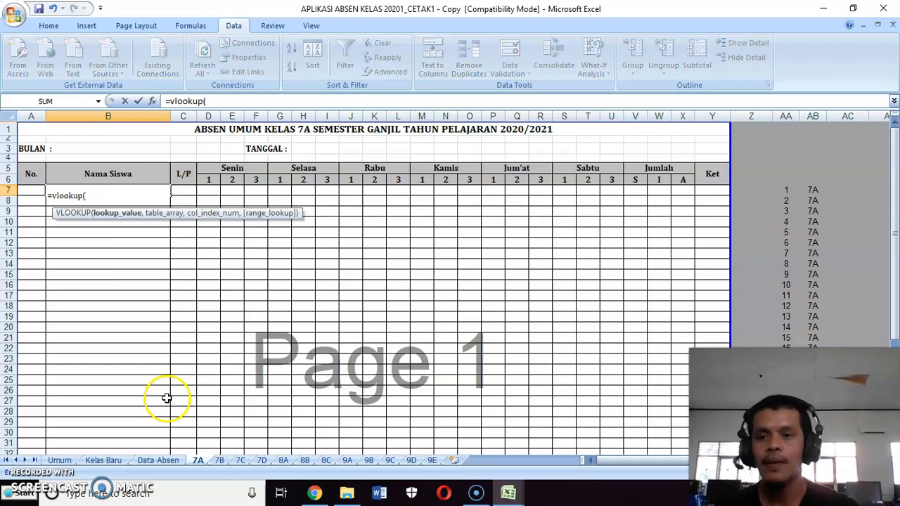
pyautogui.click(780, 190)
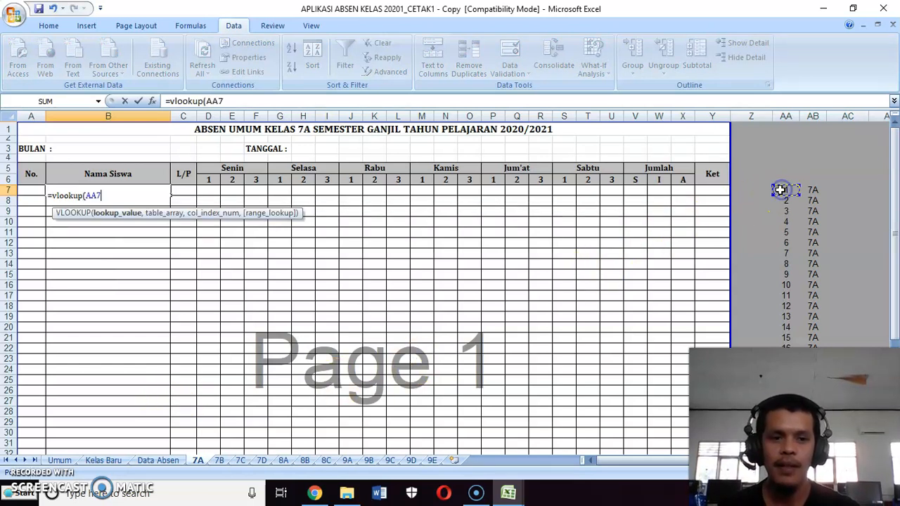
pyautogui.write(',')
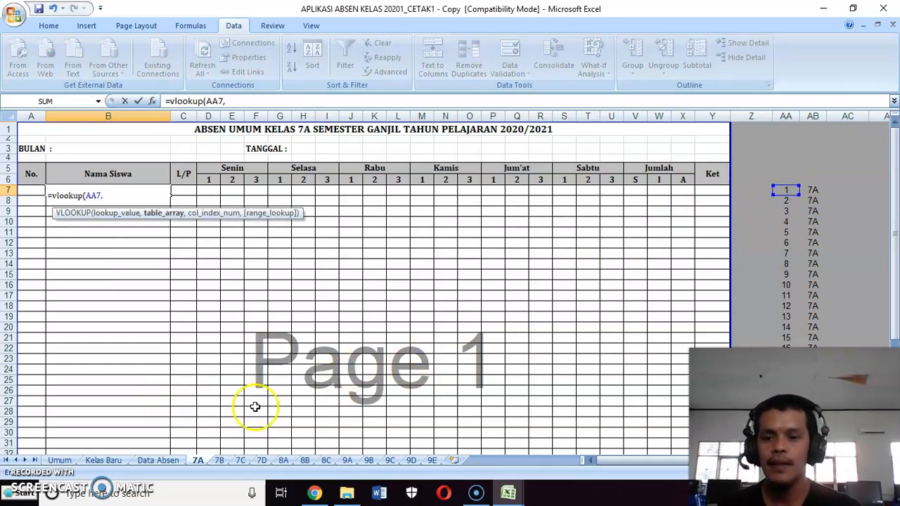
pyautogui.click(161, 460)
pyautogui.scroll(13, 147, 284)
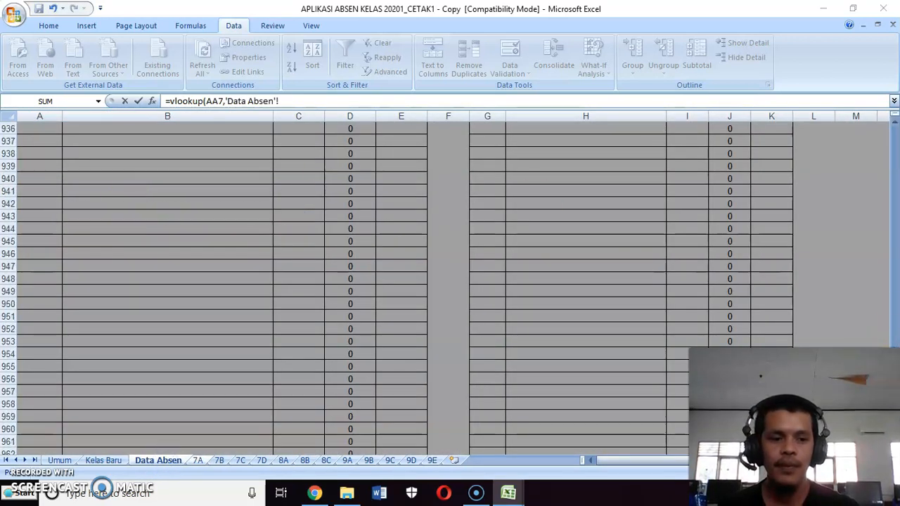
pyautogui.scroll(7, 131, 248)
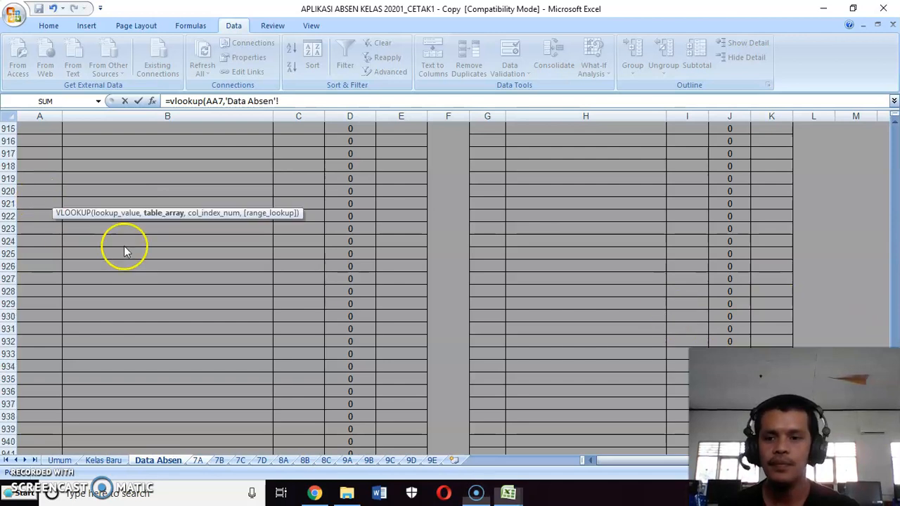
pyautogui.click(134, 248)
pyautogui.hotkey('ctrl', 'Up')
pyautogui.hotkey('ctrl', 'Up')
pyautogui.press('Down')
pyautogui.press('Left')
pyautogui.hotkey('shift', 'Right')
pyautogui.hotkey('shift', 'Right')
pyautogui.hotkey('shift', 'Right')
pyautogui.hotkey('ctrl', 'shift', 'Down')
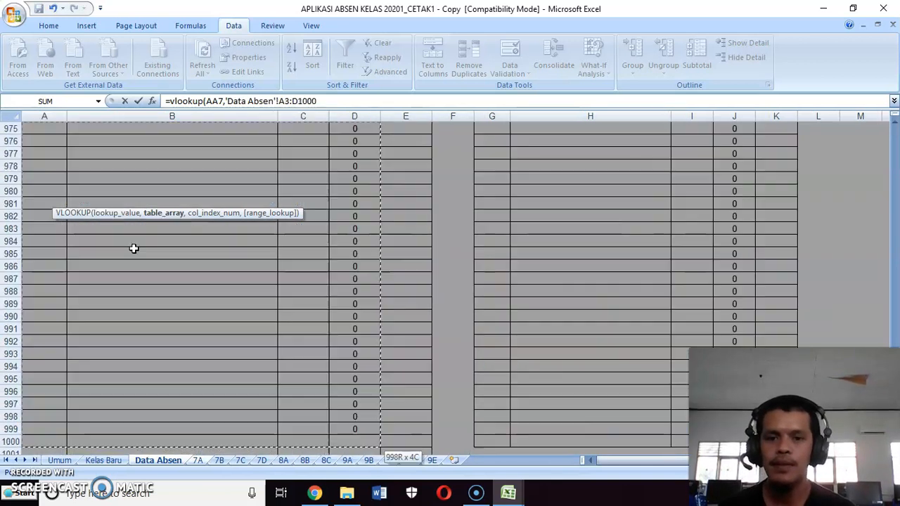
pyautogui.press('F4')
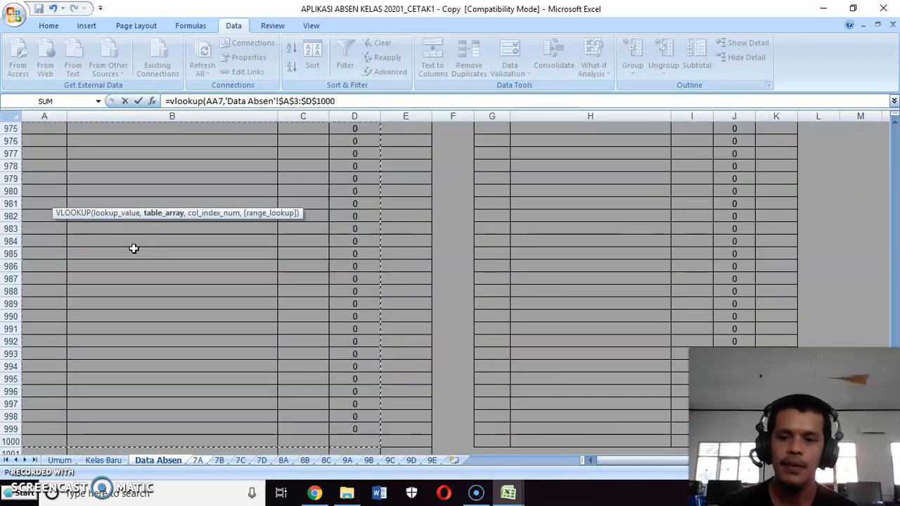
pyautogui.write(',')
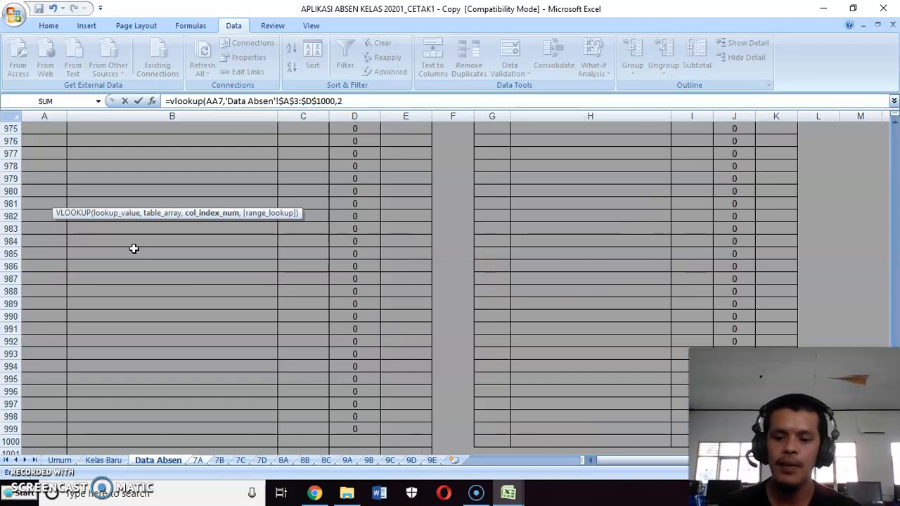
pyautogui.write('2)')
pyautogui.press('Return')
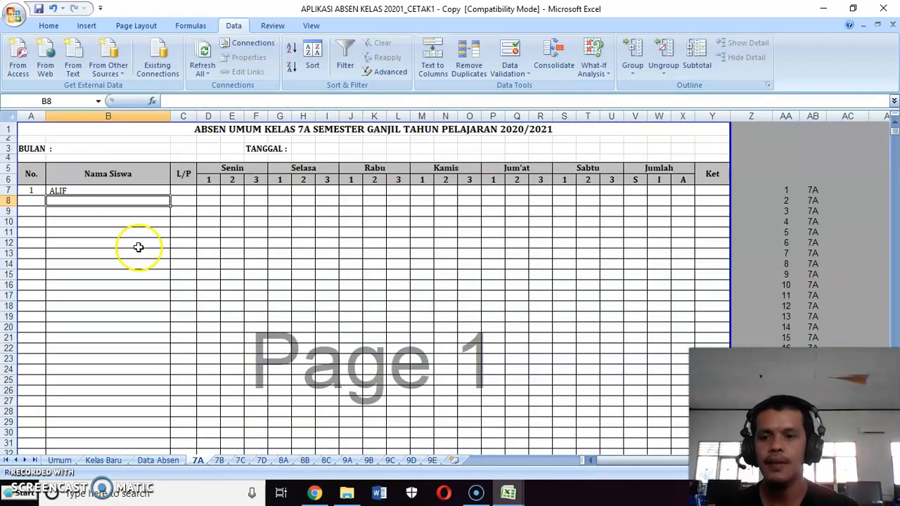
pyautogui.click(118, 192)
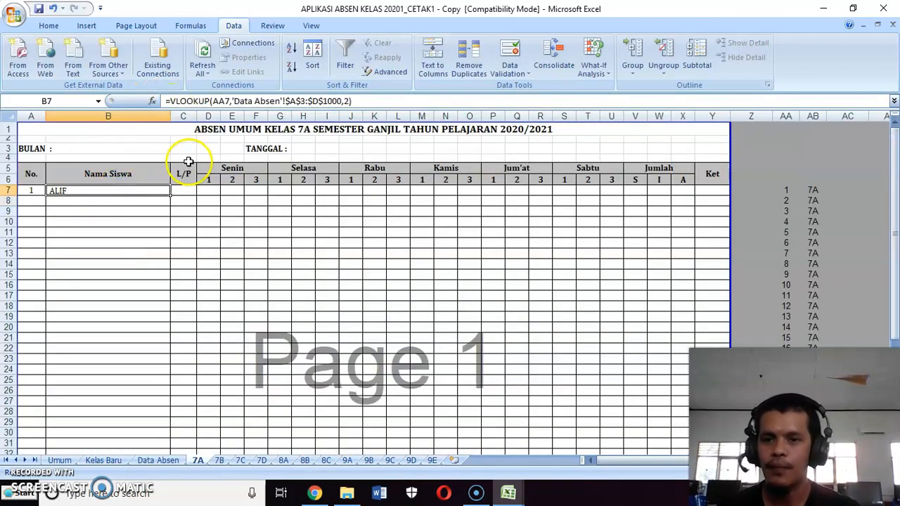
# Enter =VLOOKUP(AA7,'Data Absen'!$A$3:$D$1000,3) in C7 to look up the student's L/P value.
pyautogui.click(192, 189)
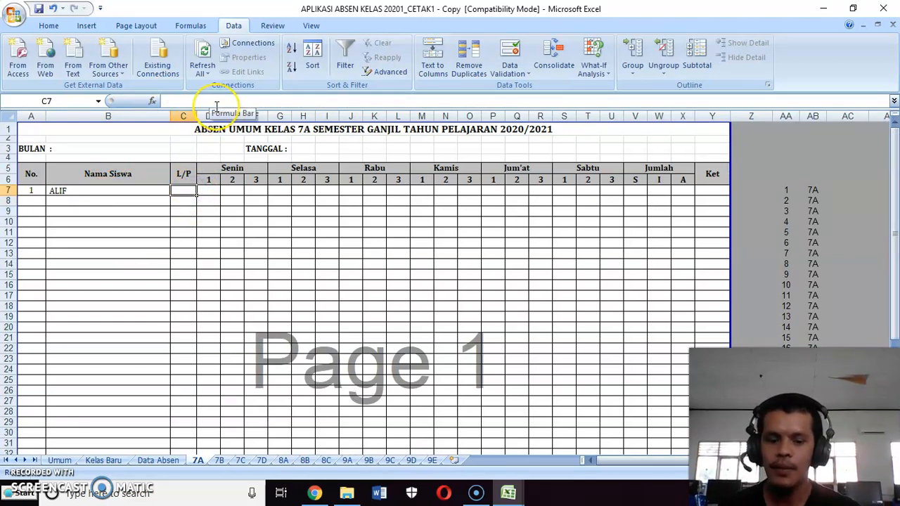
pyautogui.write('=vlooku')
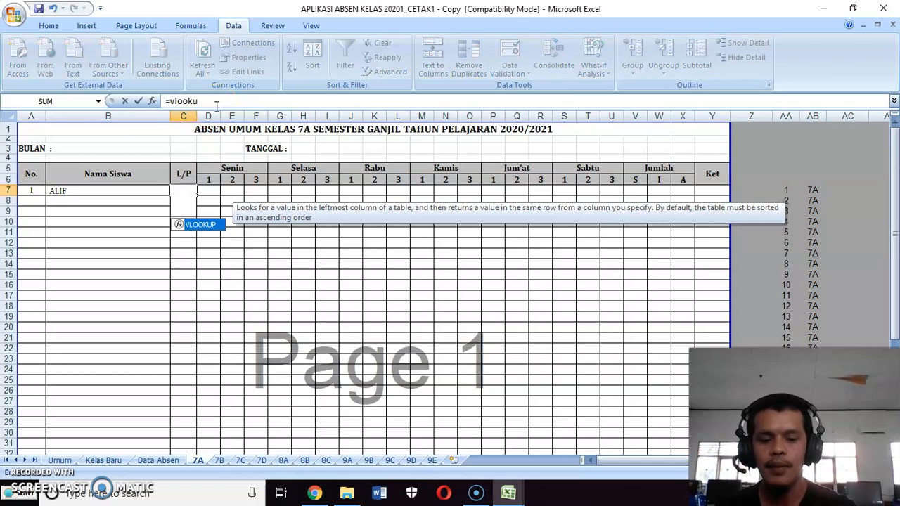
pyautogui.write('p(')
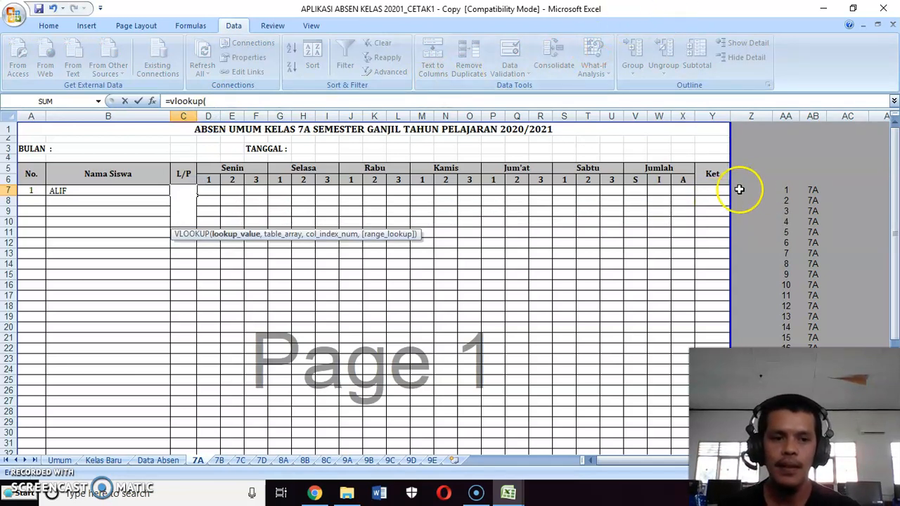
pyautogui.click(779, 187)
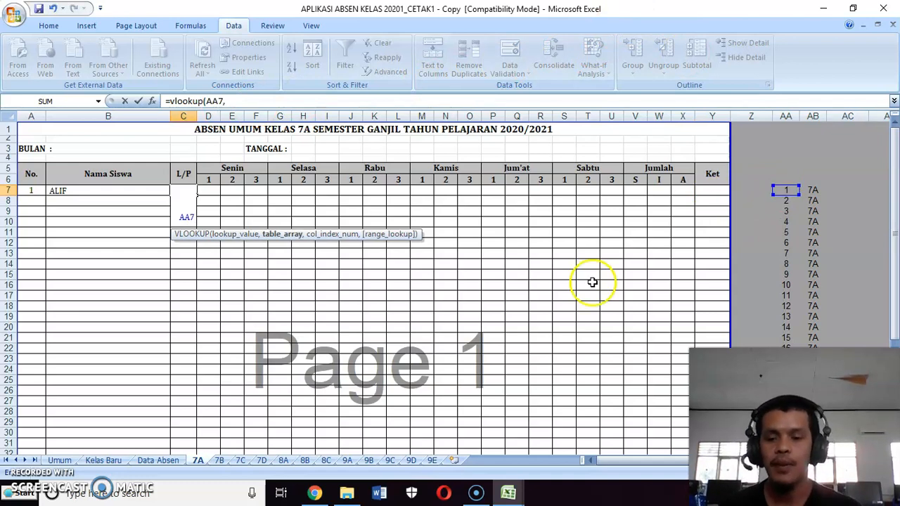
pyautogui.click(163, 460)
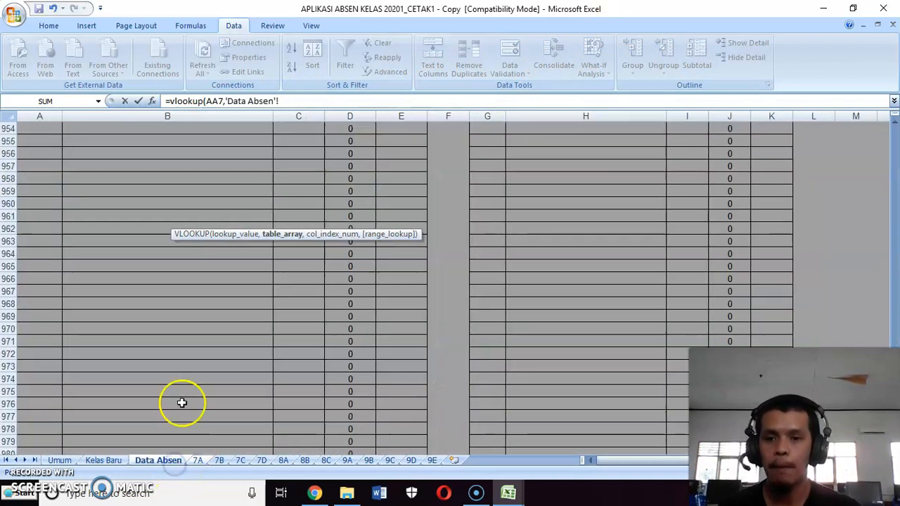
pyautogui.click(216, 330)
pyautogui.hotkey('ctrl', 'Up')
pyautogui.hotkey('ctrl', 'Up')
pyautogui.press('Down')
pyautogui.press('Left')
pyautogui.hotkey('shift', 'Right')
pyautogui.hotkey('shift', 'Right')
pyautogui.hotkey('shift', 'Right')
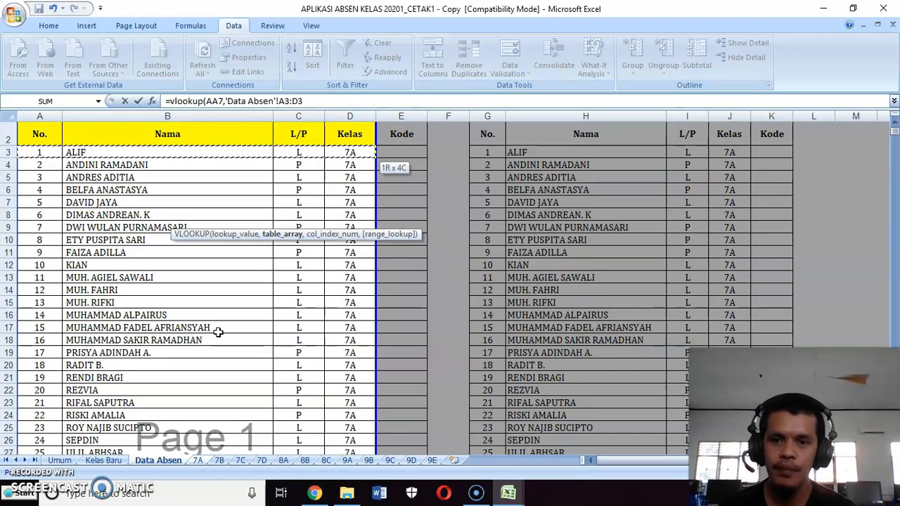
pyautogui.hotkey('ctrl', 'shift', 'Down')
pyautogui.press('F4')
pyautogui.write(',')
pyautogui.press('Return')
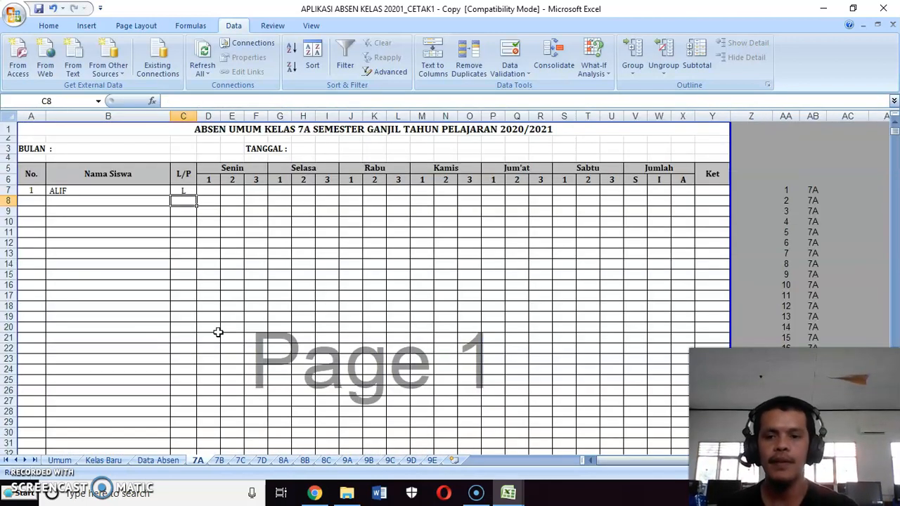
# Fill the B7:C7 name and L/P lookups down through row 39.
pyautogui.click(104, 196)
pyautogui.moveTo(66, 187); pyautogui.dragTo(226, 383)
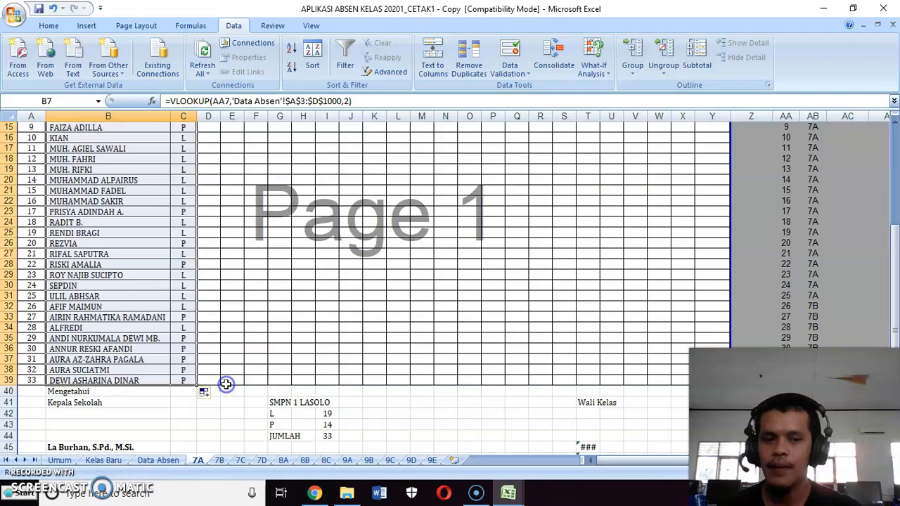
pyautogui.click(172, 358)
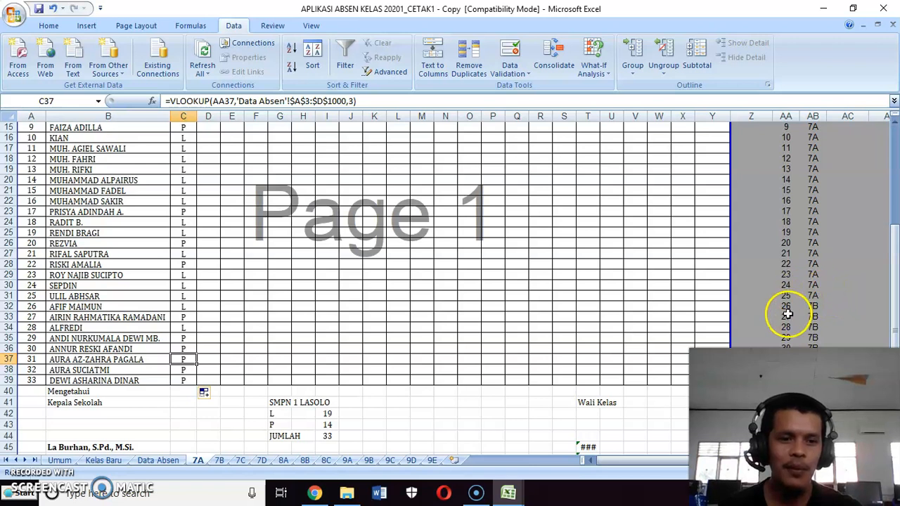
# Clear the helper numbers in column AA from AA32 down to row 39, and check the name lookup in B32.
pyautogui.moveTo(786, 308); pyautogui.dragTo(786, 369)
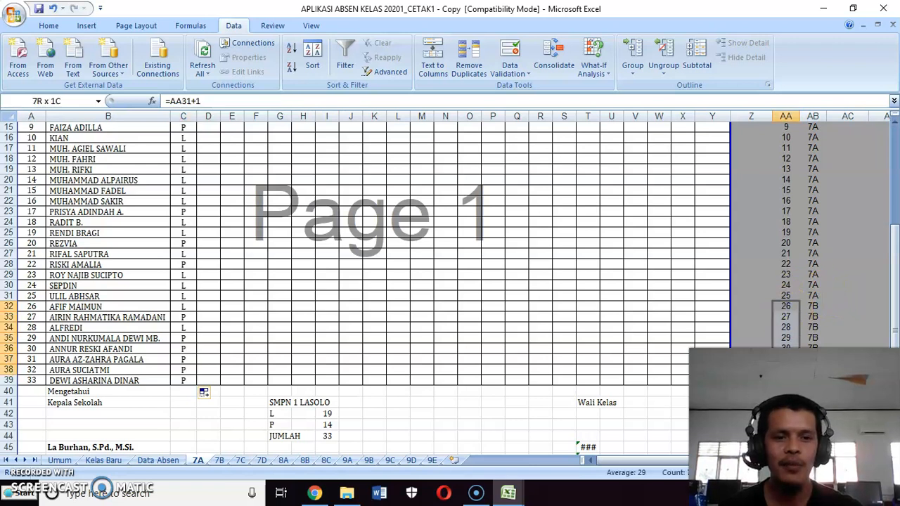
pyautogui.press('Delete')
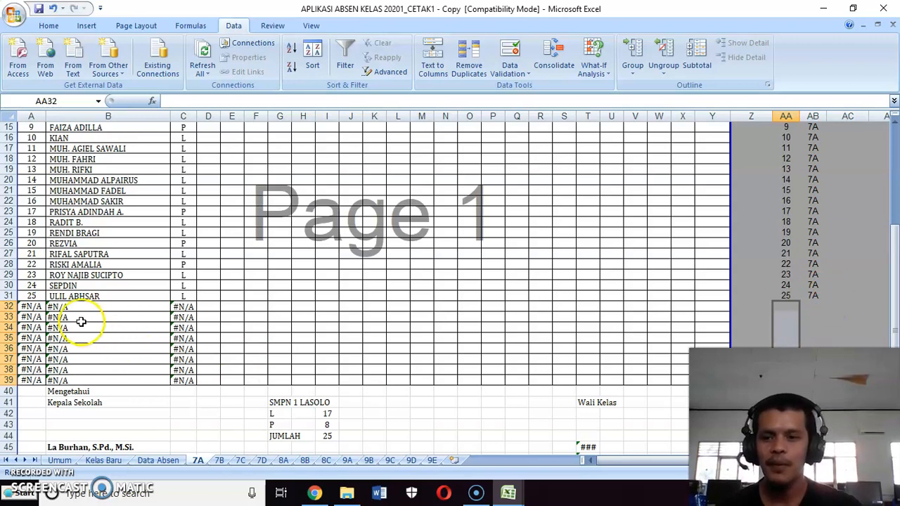
pyautogui.click(58, 308)
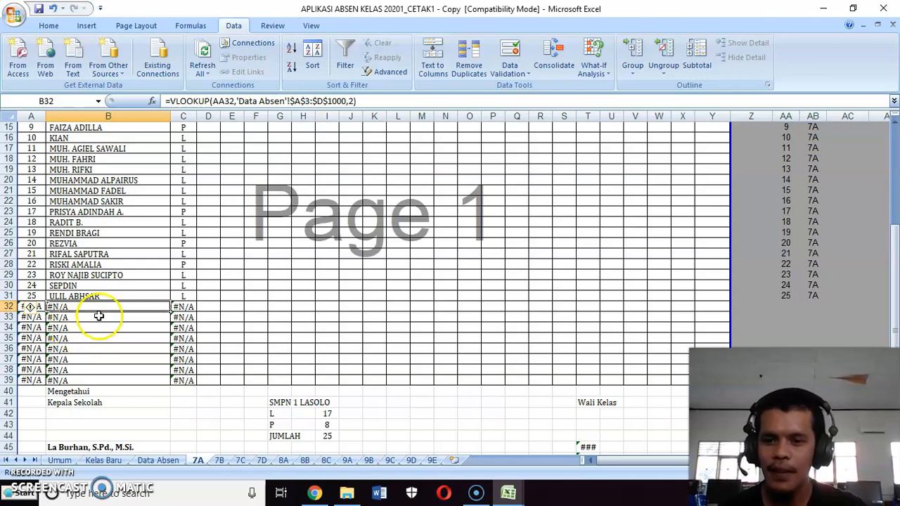
# Wrap the A8 numbering formula in IFERROR with "" as the error value.
pyautogui.scroll(5, 98, 316)
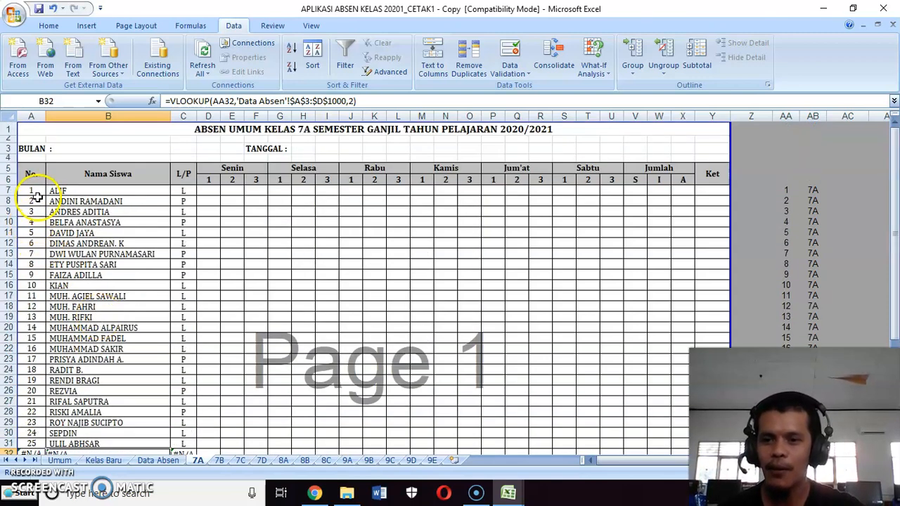
pyautogui.click(36, 198)
pyautogui.click(170, 101)
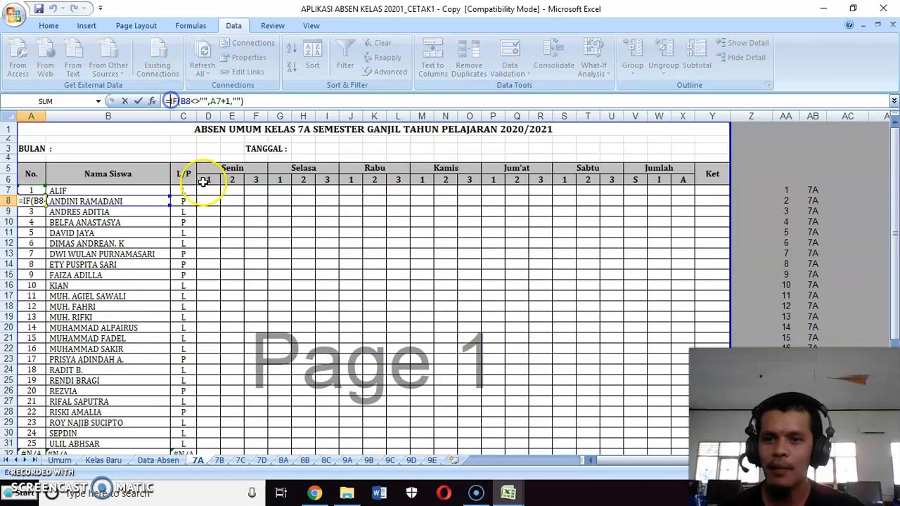
pyautogui.write('iferror9')
pyautogui.press('BackSpace')
pyautogui.write('(')
pyautogui.press('Right')
pyautogui.press('Right')
pyautogui.press('Right')
pyautogui.press('Right')
pyautogui.press('Right')
pyautogui.press('Right')
pyautogui.press('Right')
pyautogui.press('Right')
pyautogui.press('Right')
pyautogui.press('Right')
pyautogui.press('Right')
pyautogui.press('Right')
pyautogui.press('Right')
pyautogui.press('Right')
pyautogui.press('Right')
pyautogui.press('Right')
pyautogui.press('Right')
pyautogui.press('Right')
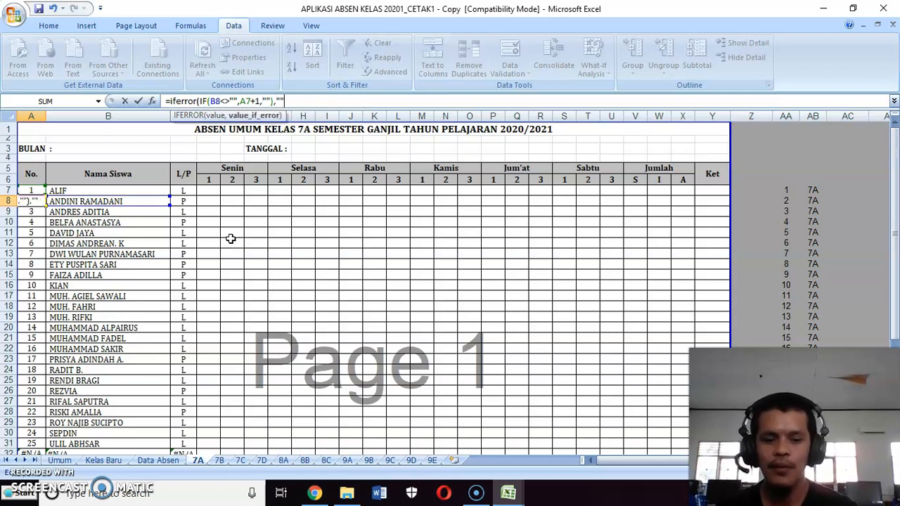
pyautogui.write(',"")')
pyautogui.press('Return')
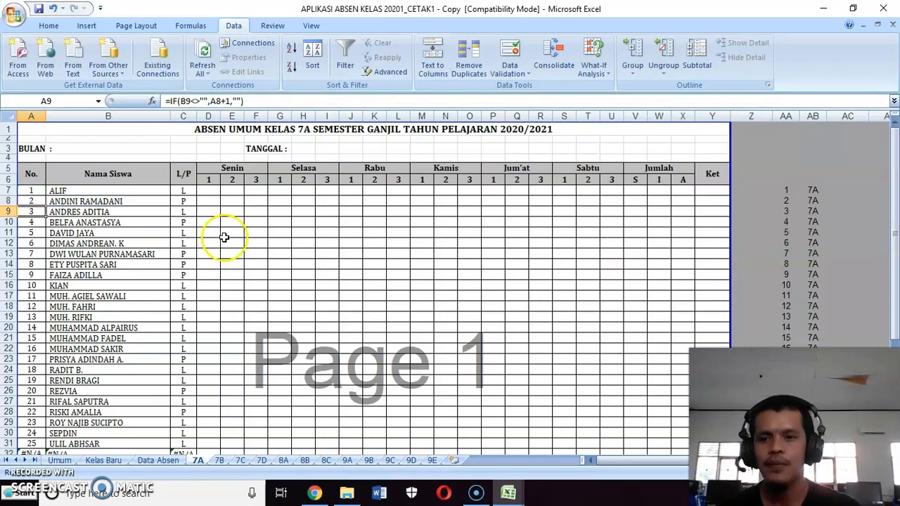
# Fill the IFERROR numbering formula from A8 down the No. column.
pyautogui.click(151, 203)
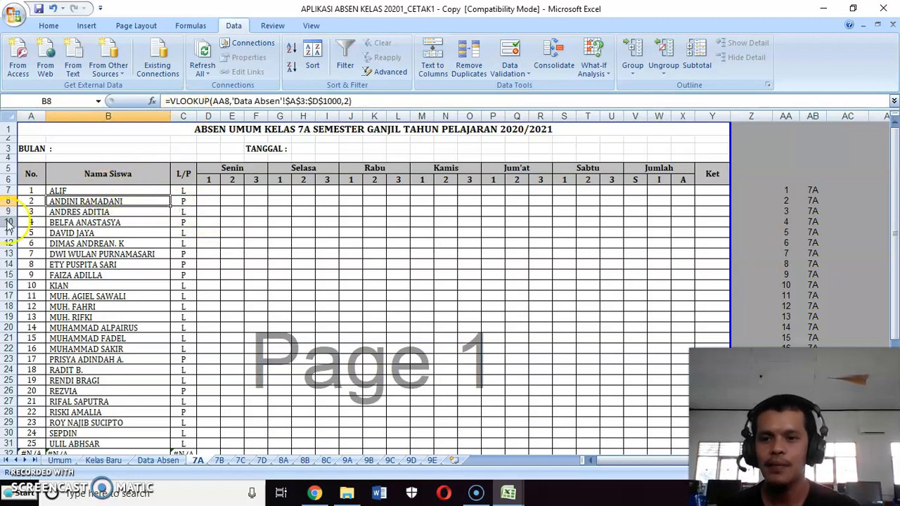
pyautogui.click(32, 201)
pyautogui.doubleClick(47, 205)
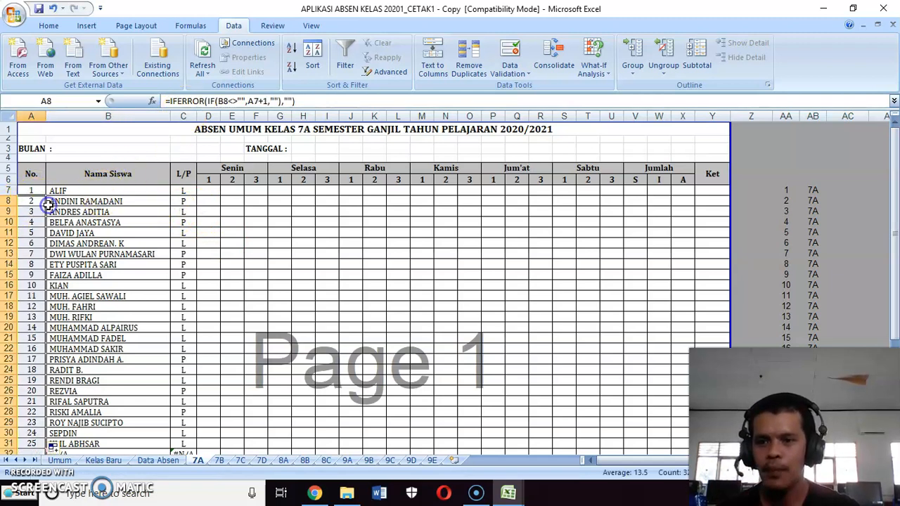
# Wrap the B7 name lookup in IFERROR with "" as the error value.
pyautogui.click(73, 192)
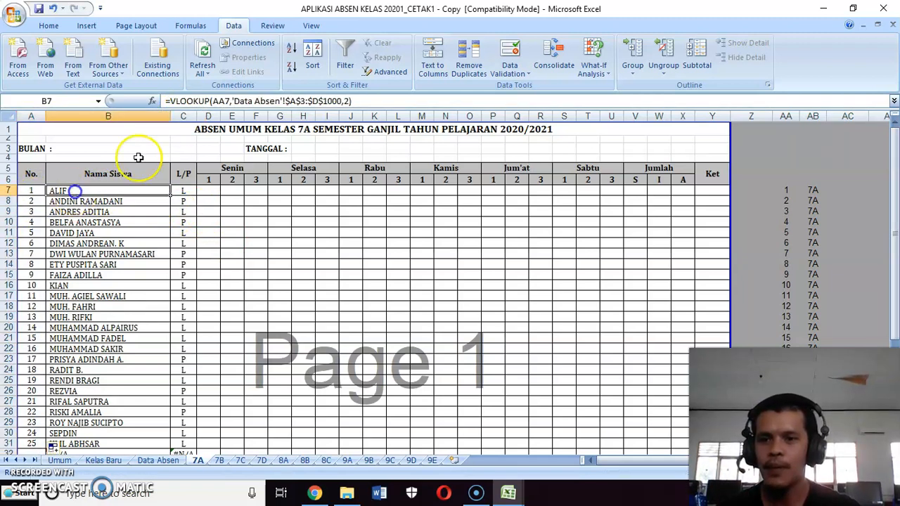
pyautogui.click(172, 100)
pyautogui.write('iferror(')
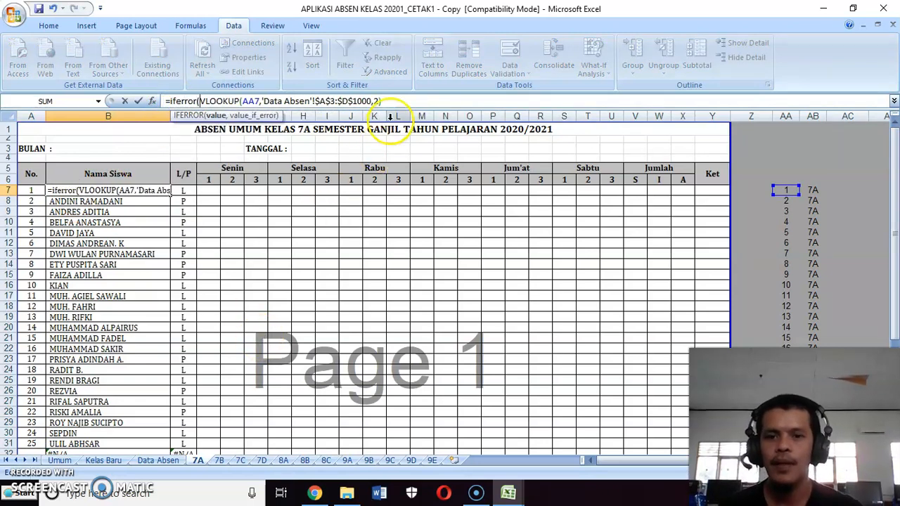
pyautogui.click(404, 100)
pyautogui.write(',')
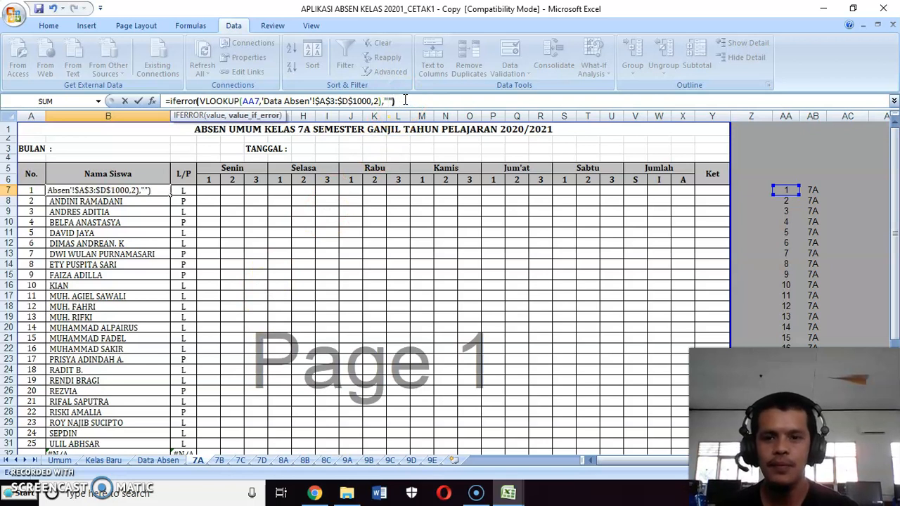
pyautogui.press('Return')
# Wrap the C7 L/P lookup in IFERROR with "" as the error value, correcting the misspelled function name.
pyautogui.click(183, 190)
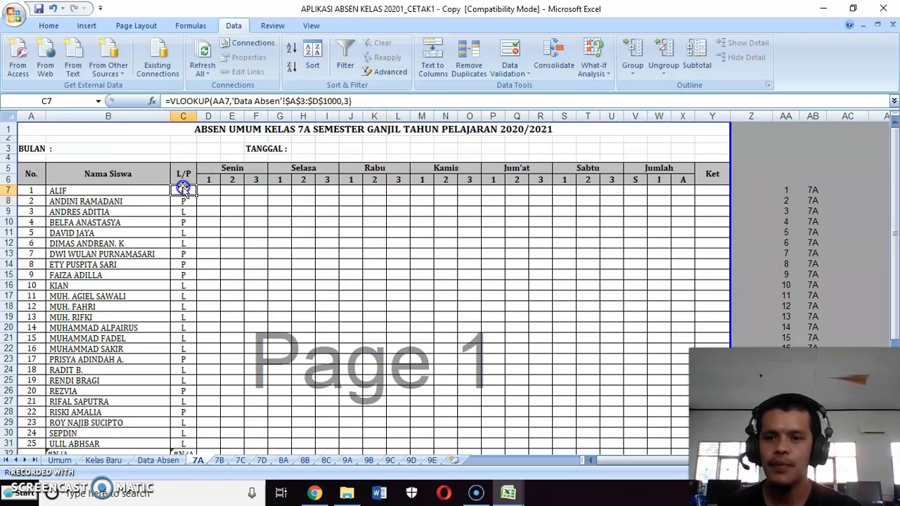
pyautogui.click(176, 100)
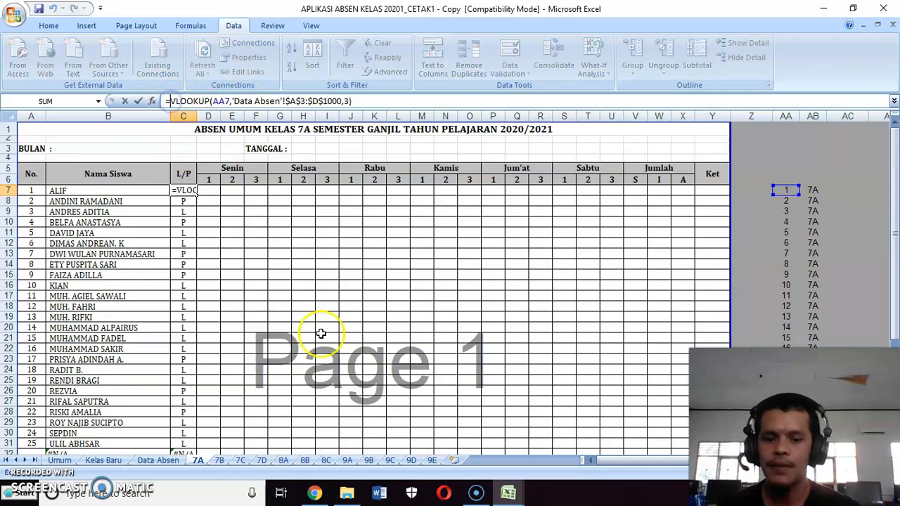
pyautogui.write('iferror')
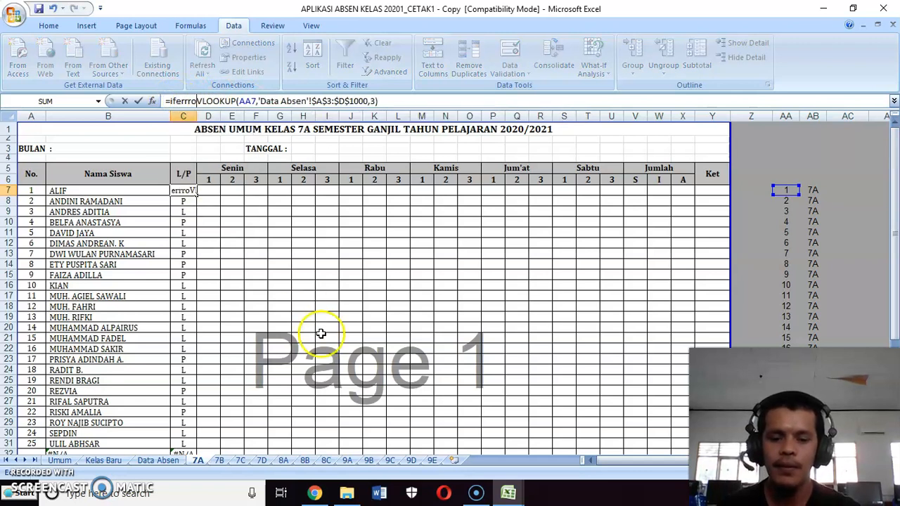
pyautogui.write('(')
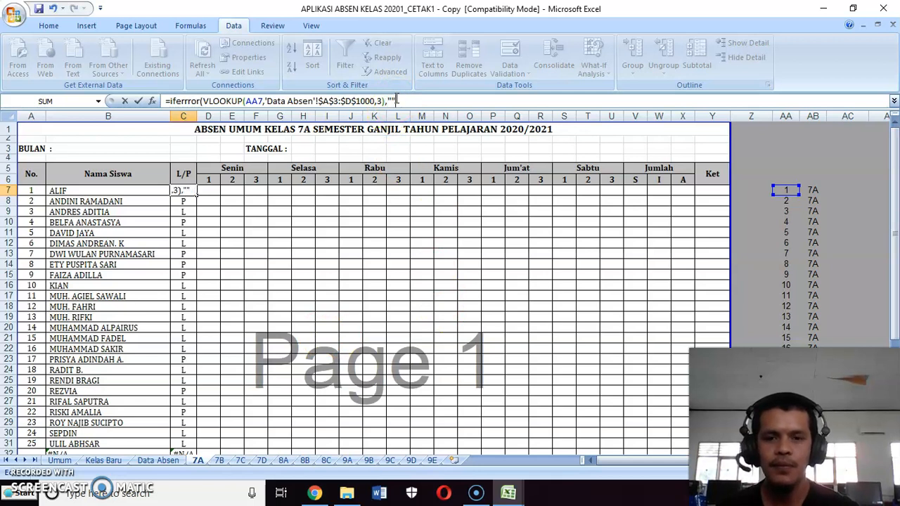
pyautogui.press('Return')
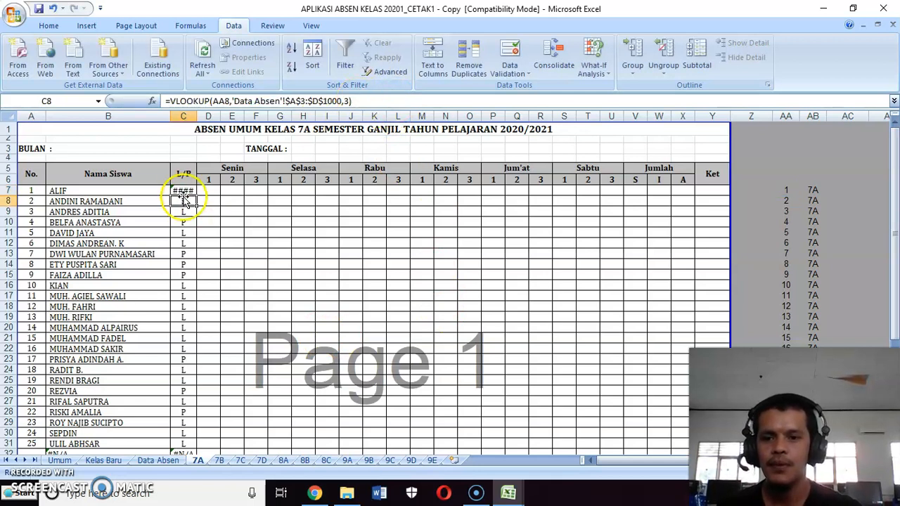
pyautogui.click(185, 191)
pyautogui.click(185, 101)
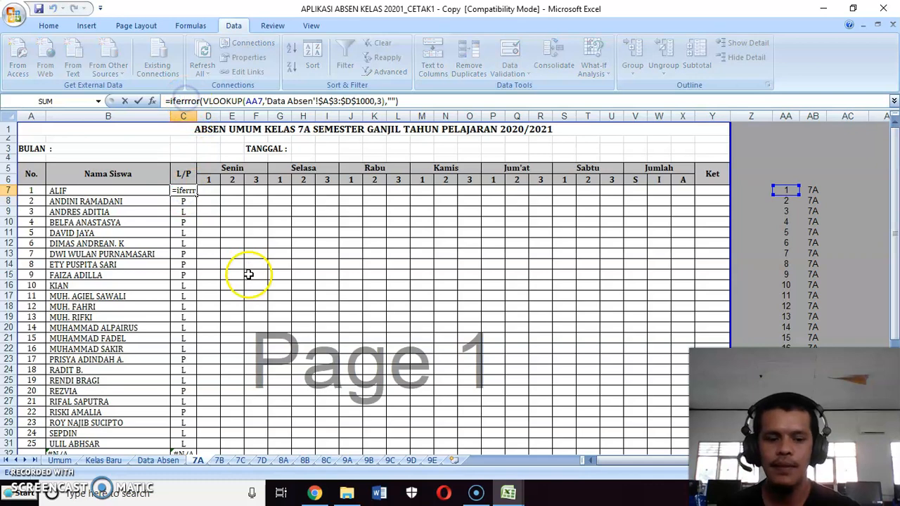
pyautogui.press('Return')
# Fill the IFERROR lookups in B7:C7 down to row 39 and check the formula in an empty student row.
pyautogui.moveTo(108, 196); pyautogui.dragTo(172, 192)
pyautogui.doubleClick(196, 194)
pyautogui.scroll(-10, 209, 295)
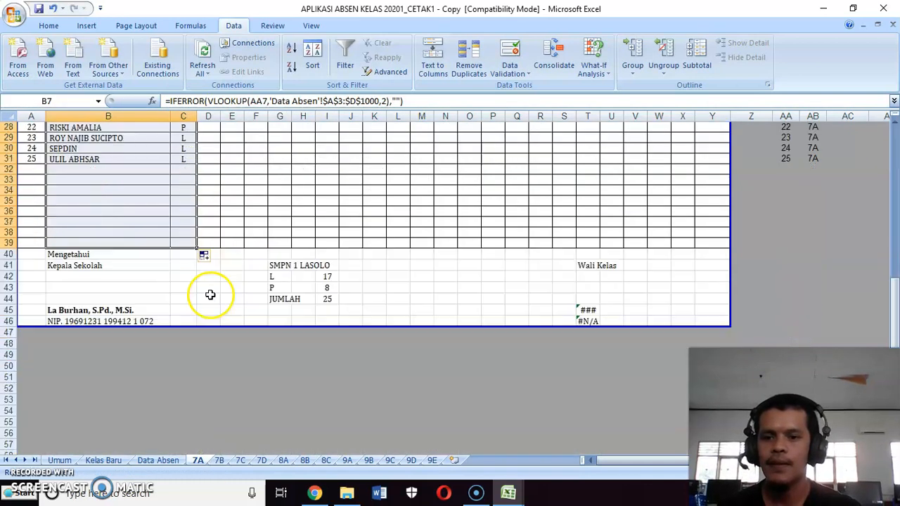
pyautogui.scroll(3, 183, 231)
pyautogui.click(127, 254)
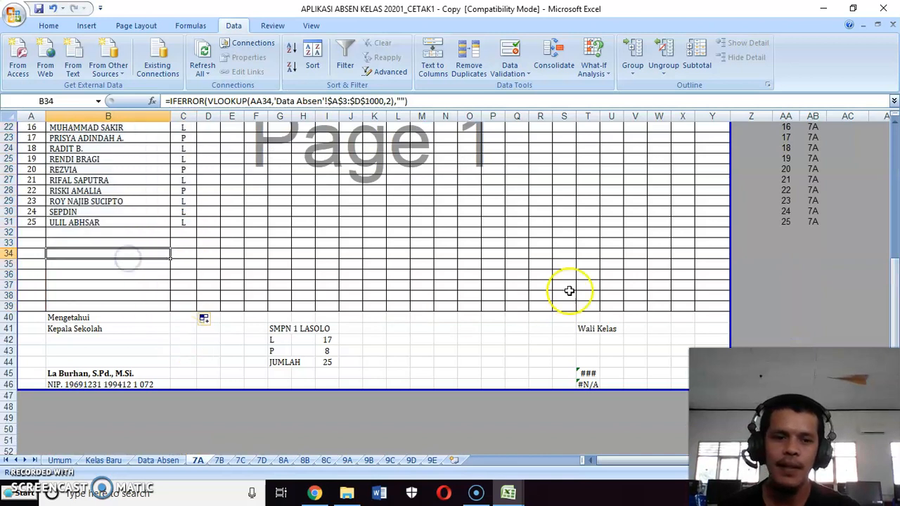
# Enter 1 in Z7 as the lookup value for the Wali Kelas formula in T45, and check that signature block.
pyautogui.click(590, 375)
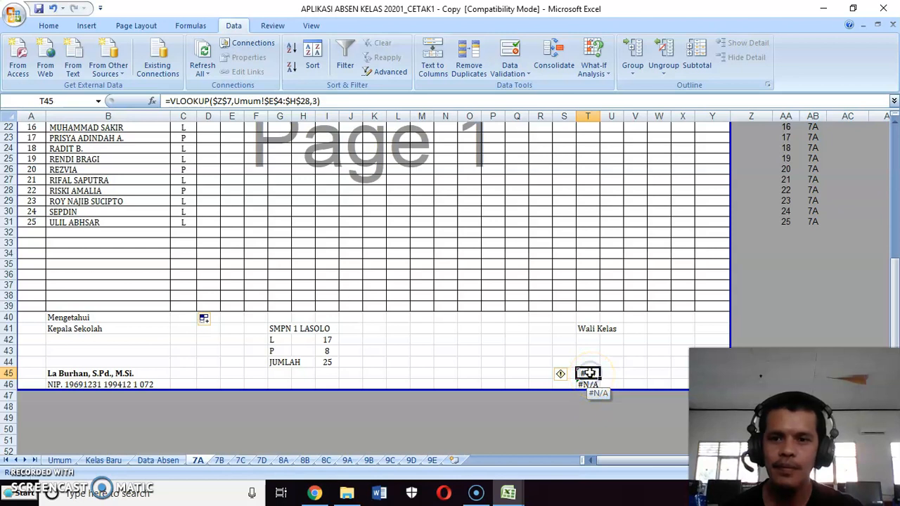
pyautogui.scroll(7, 587, 374)
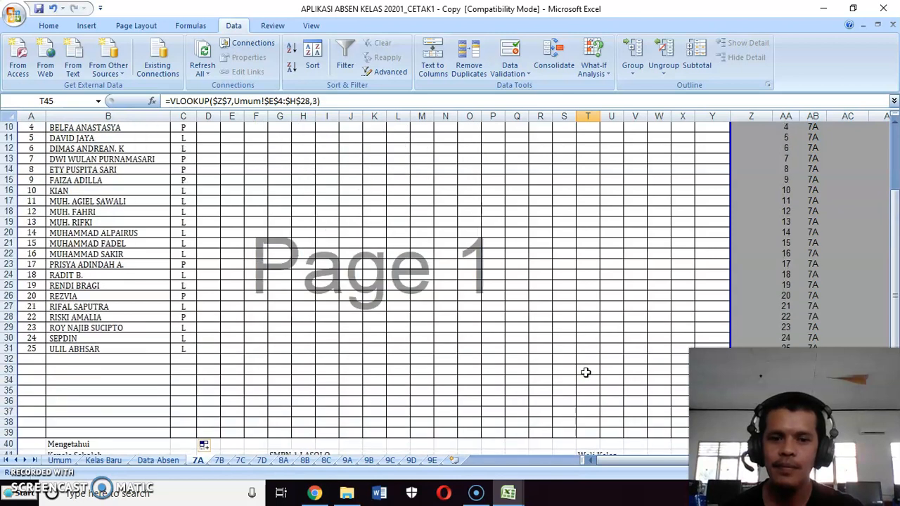
pyautogui.click(751, 190)
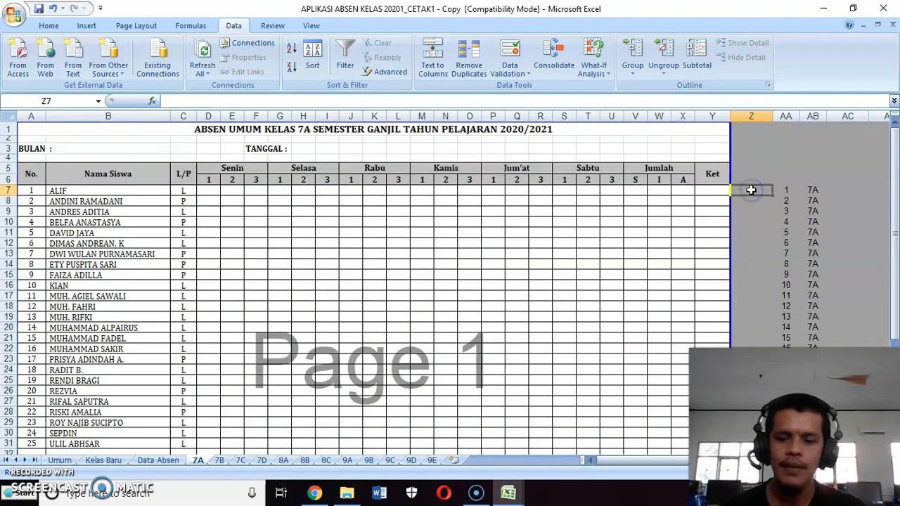
pyautogui.click(751, 211)
pyautogui.scroll(-7, 635, 317)
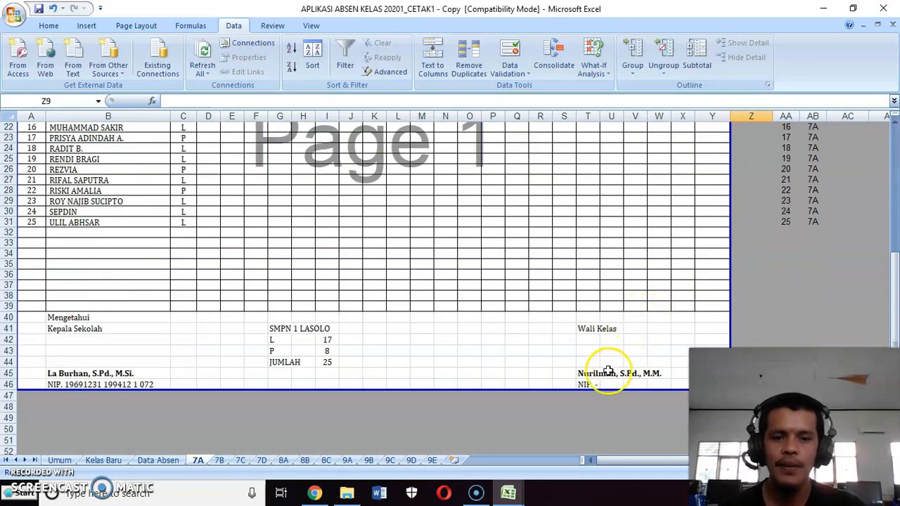
pyautogui.scroll(7, 608, 371)
pyautogui.click(757, 190)
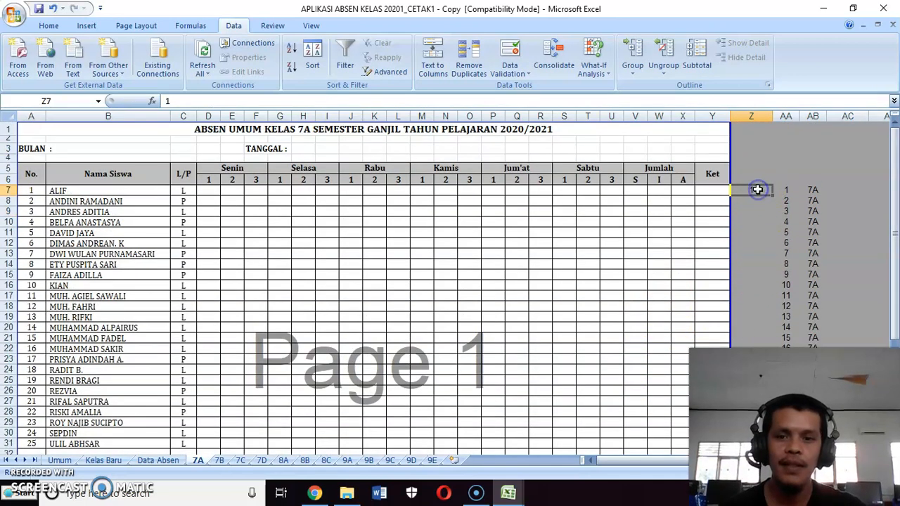
pyautogui.scroll(-9, 593, 328)
pyautogui.click(589, 310)
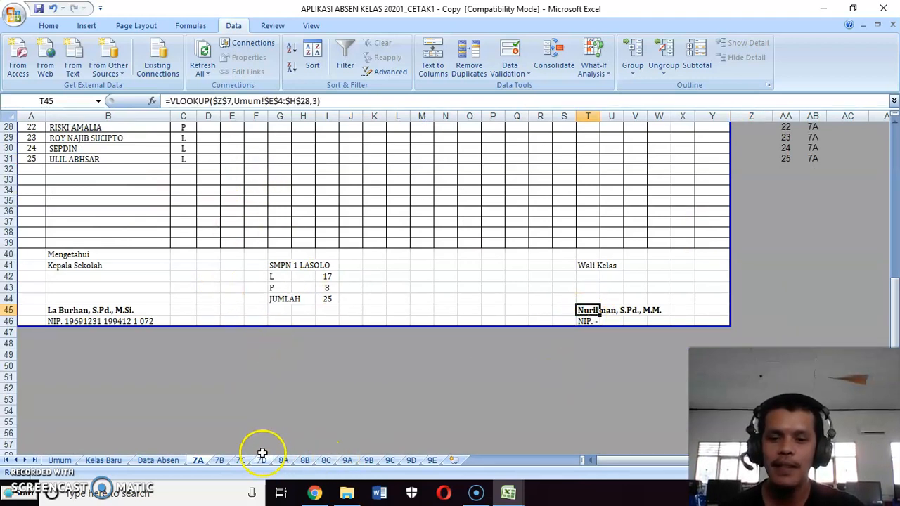
# On the 7B sheet, enter a formula in AA7 that adds 1 to the MAX of AA7:AA39 on sheet 7A.
pyautogui.click(220, 461)
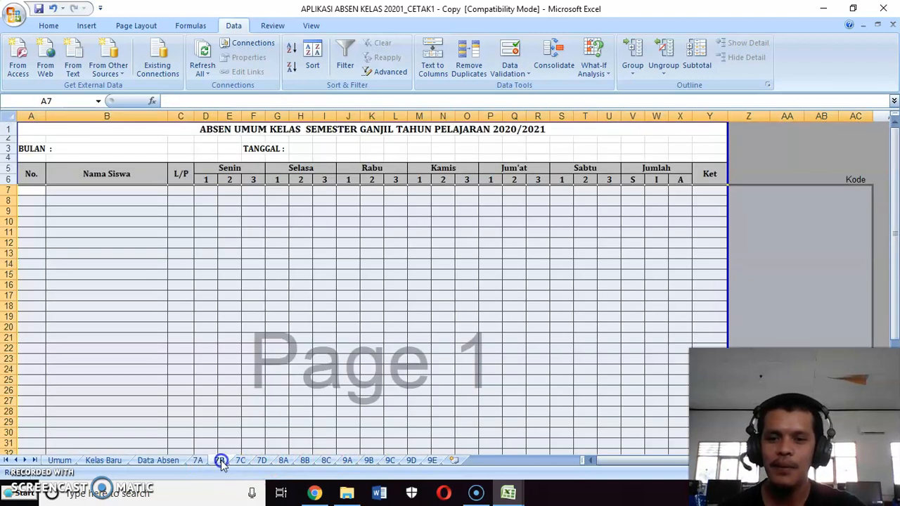
pyautogui.click(420, 242)
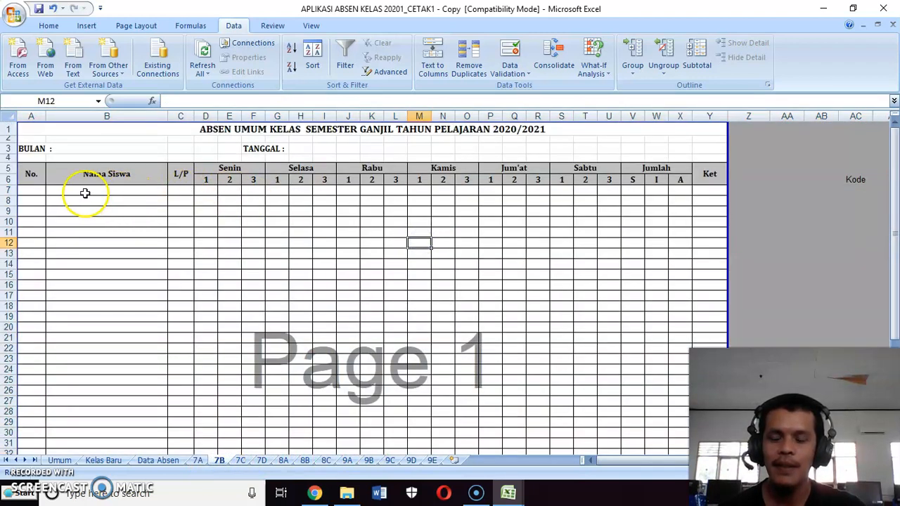
pyautogui.click(33, 188)
pyautogui.click(96, 189)
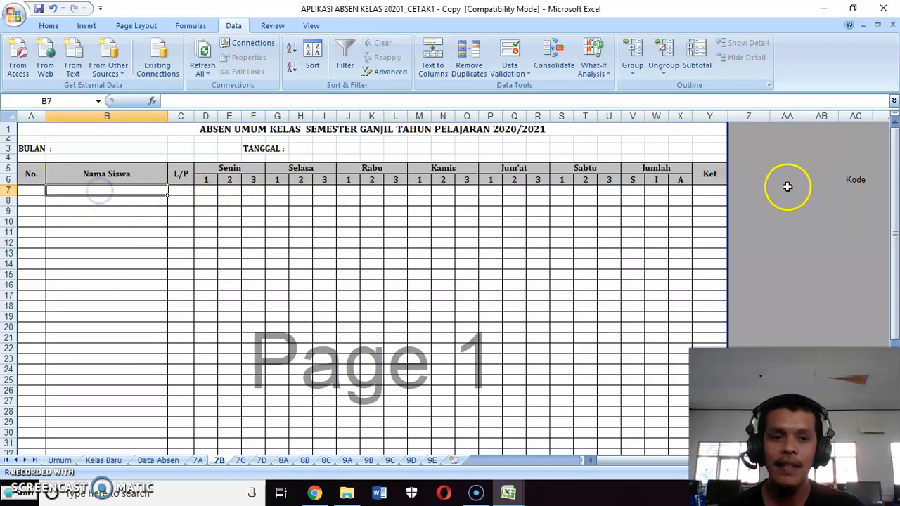
pyautogui.click(753, 190)
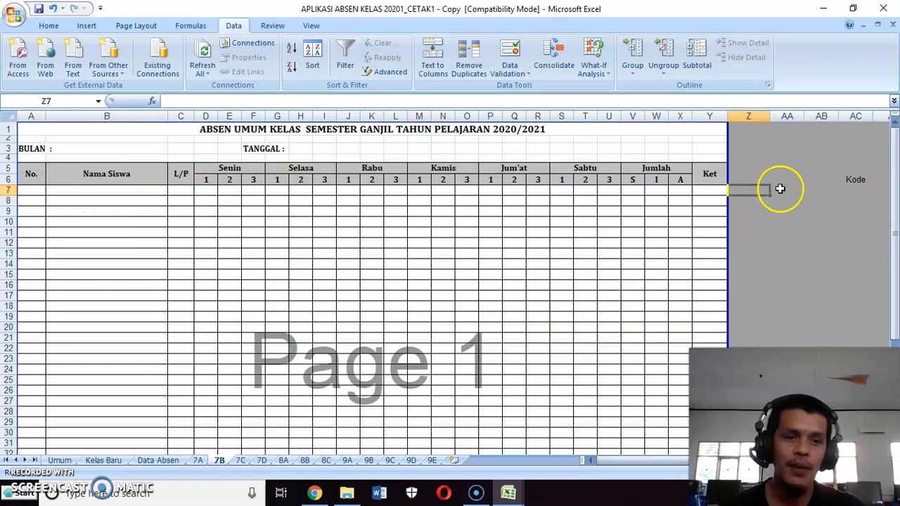
pyautogui.click(780, 189)
pyautogui.write('=max(')
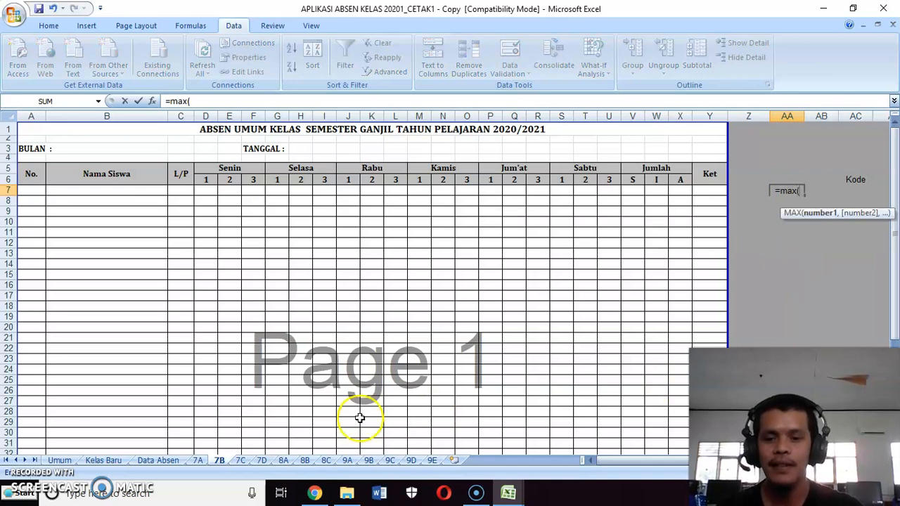
pyautogui.click(199, 459)
pyautogui.scroll(5, 895, 150)
pyautogui.scroll(4, 783, 170)
pyautogui.click(783, 172)
pyautogui.scroll(-9, 749, 327)
pyautogui.moveTo(789, 237); pyautogui.dragTo(782, 243)
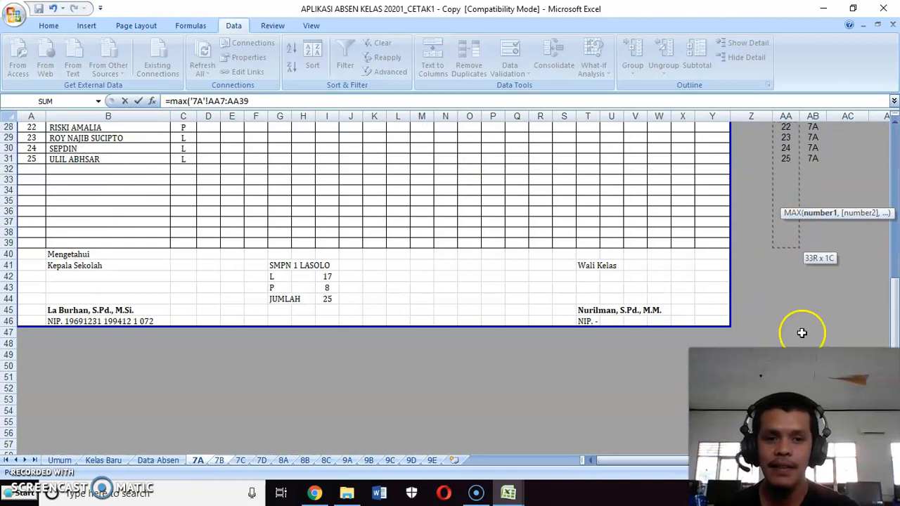
pyautogui.write(')+1')
pyautogui.press('Return')
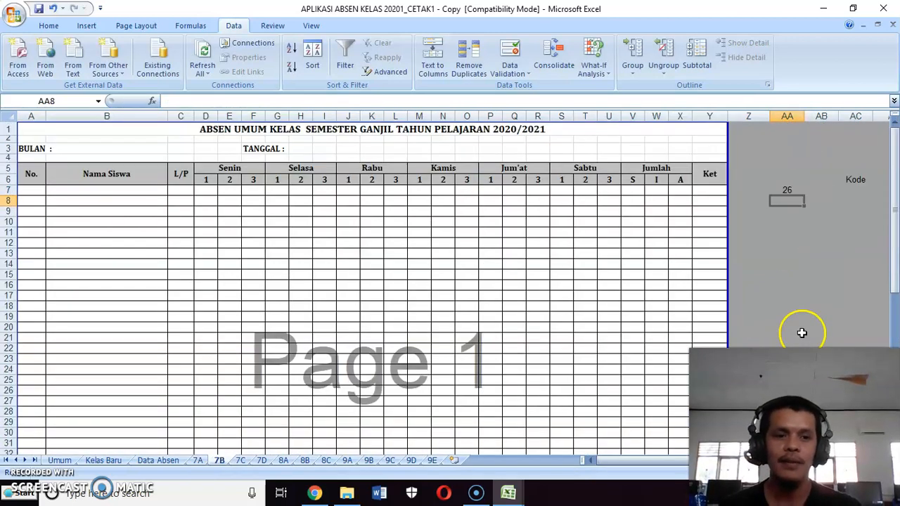
# Enter =AA7+1 in AA8 and fill it down the helper column alongside the student rows.
pyautogui.press('Up')
pyautogui.write('+1')
pyautogui.press('Return')
pyautogui.click(787, 199)
pyautogui.moveTo(807, 208); pyautogui.dragTo(781, 453)
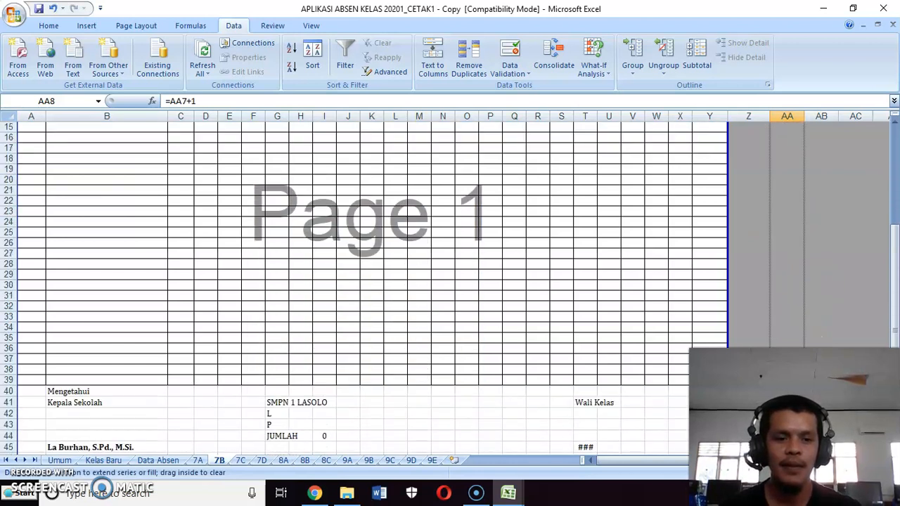
pyautogui.click(568, 241)
pyautogui.scroll(5, 570, 239)
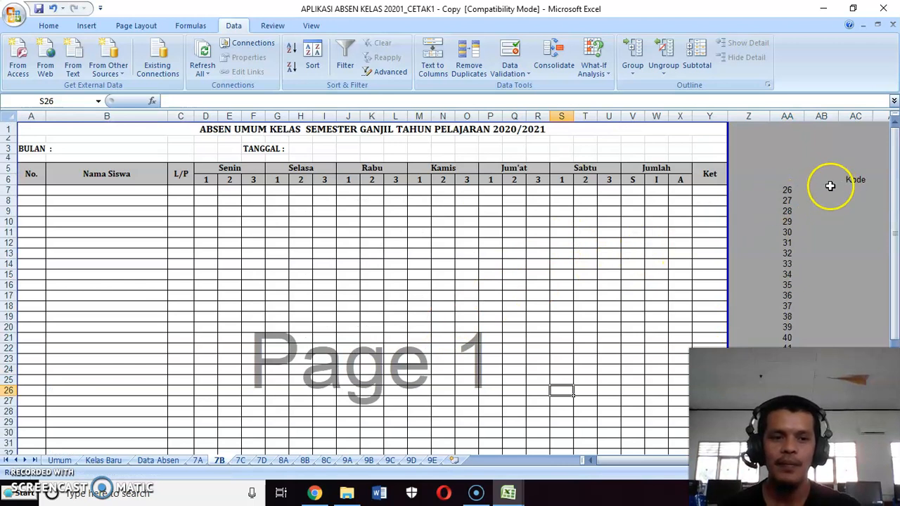
# Start a VLOOKUP formula in AB7 with AA7 as the lookup value.
pyautogui.click(817, 191)
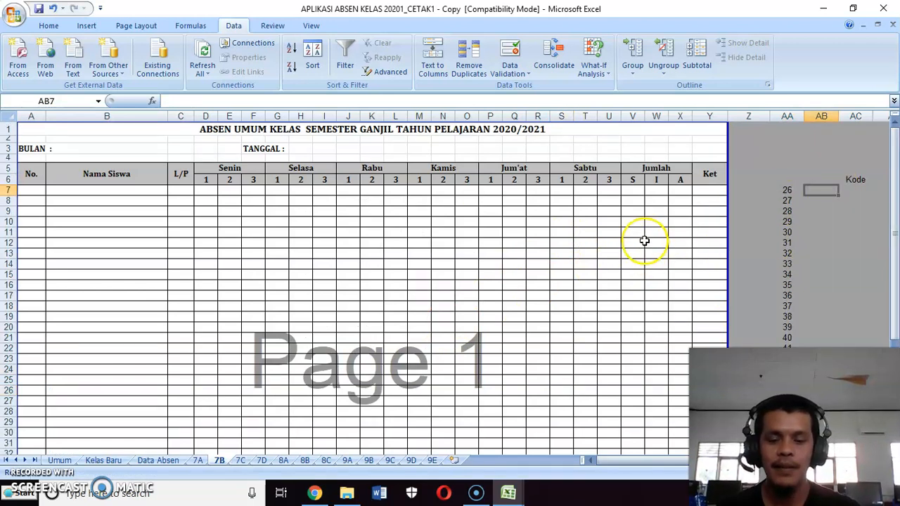
pyautogui.write('=v')
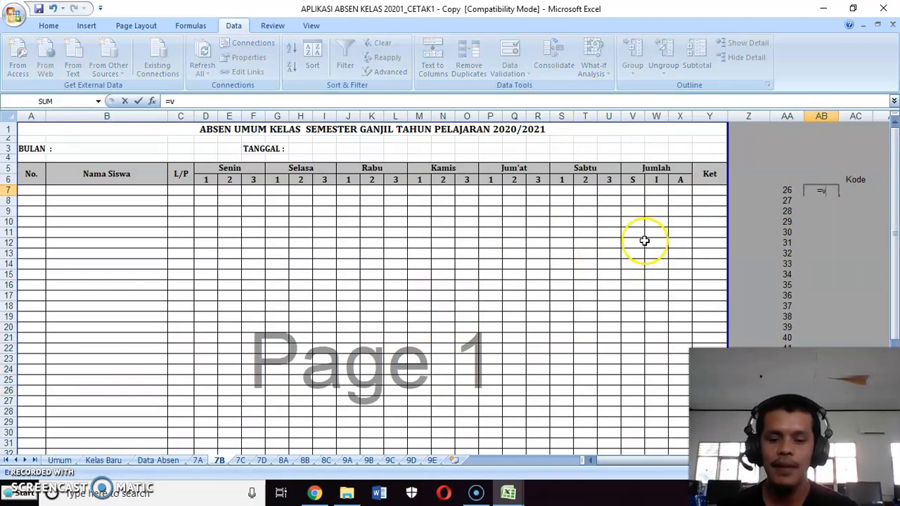
pyautogui.write('lookup(AA7')
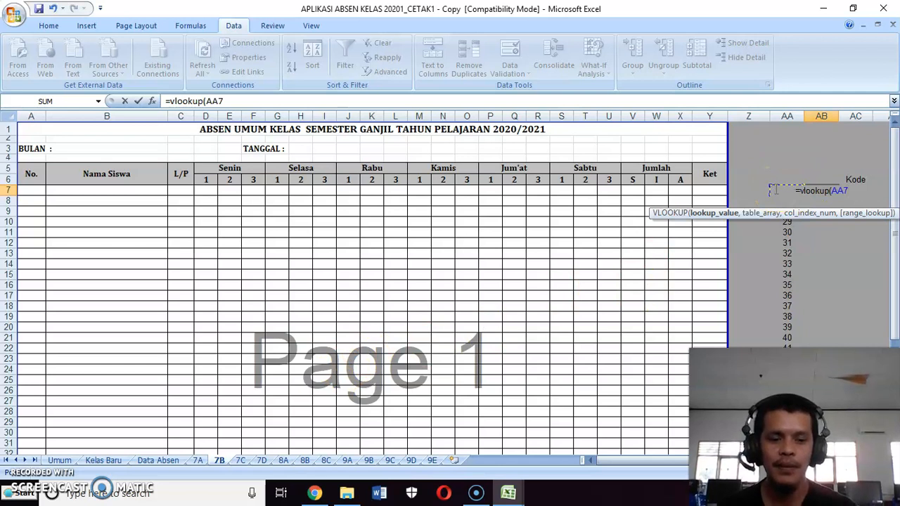
pyautogui.write(',')
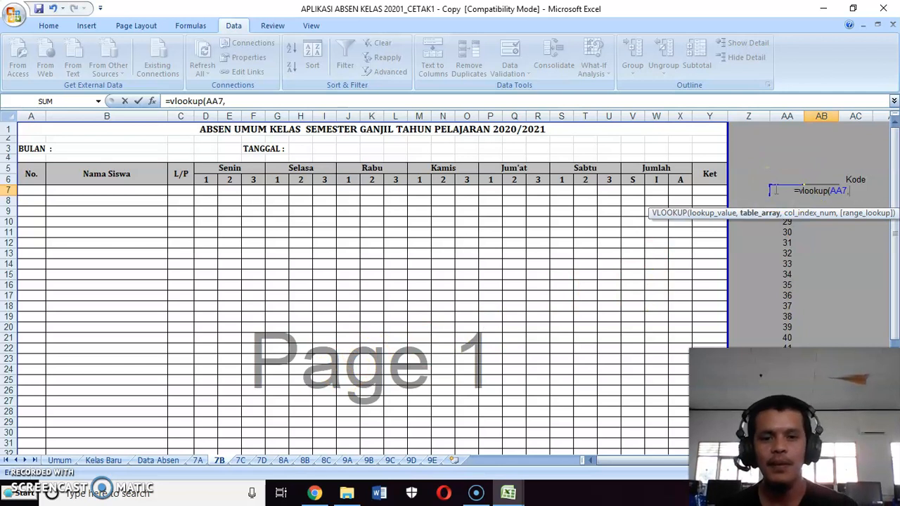
# Complete the AB7 lookup with the absolute range 'Data Absen'!$A$3:$D$1000 as table array and 4 as column index.
pyautogui.click(103, 460)
pyautogui.click(158, 460)
pyautogui.scroll(3, 97, 178)
pyautogui.click(98, 178)
pyautogui.hotkey('ctrl', 'Up')
pyautogui.hotkey('ctrl', 'Left')
pyautogui.hotkey('ctrl', 'Up')
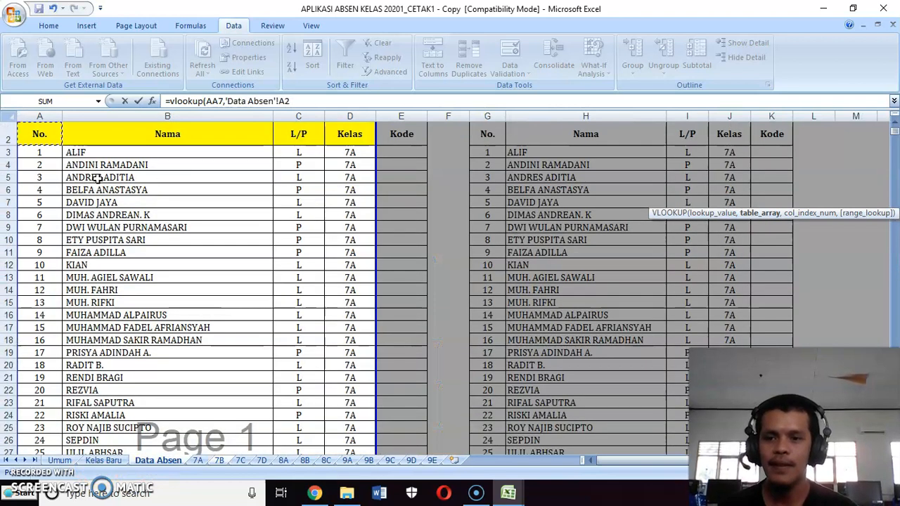
pyautogui.hotkey('ctrl', 'shift', 'Right')
pyautogui.hotkey('ctrl', 'shift', 'Down')
pyautogui.hotkey('shift', 'Down')
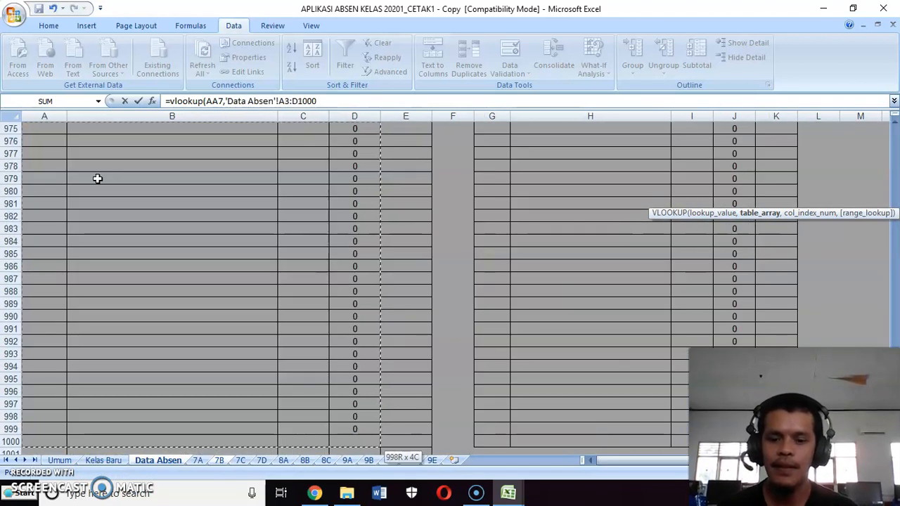
pyautogui.press('F4')
pyautogui.write(',')
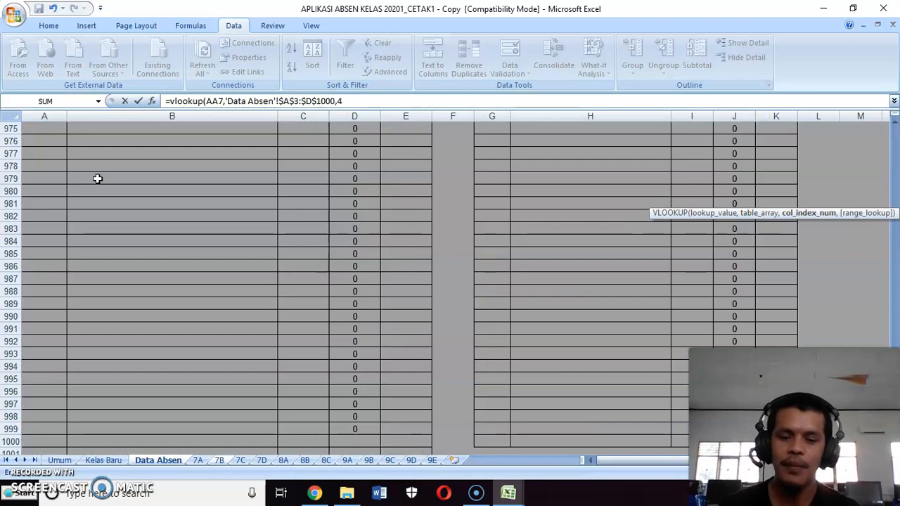
pyautogui.write('4)')
pyautogui.press('Return')
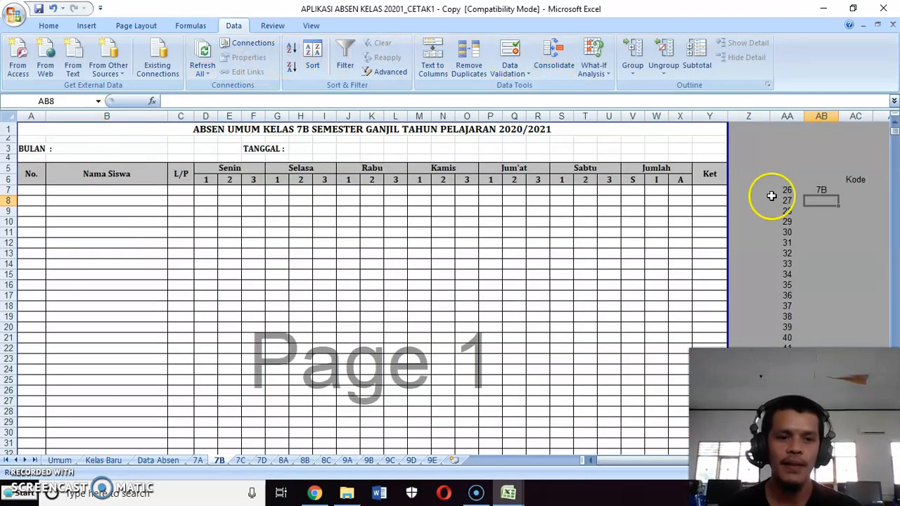
# Fill the AB7 class lookup down the column beside the helper numbers.
pyautogui.click(823, 190)
pyautogui.doubleClick(840, 198)
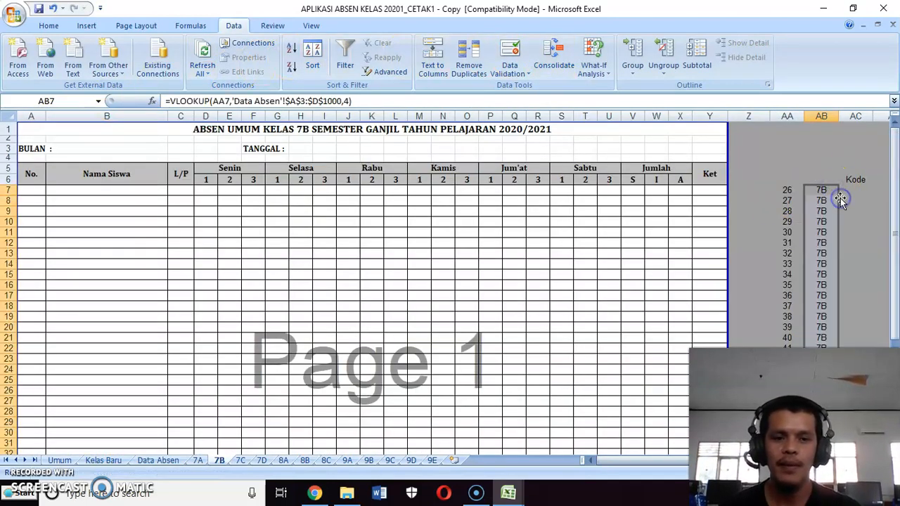
pyautogui.click(613, 253)
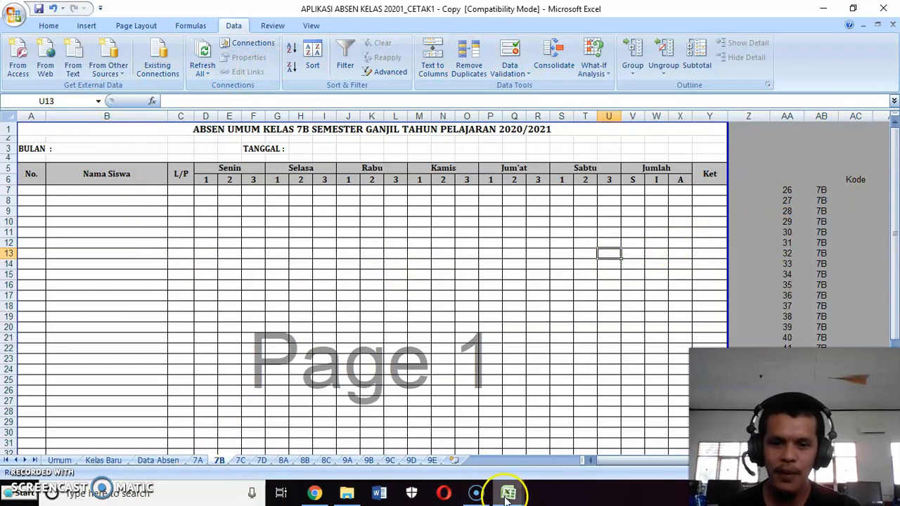
# Switch to the APLIKASI ABSEN KELAS 20201_CETAK1 workbook and examine the name and class lookup formulas on its 9A sheet.
pyautogui.moveTo(508, 493)
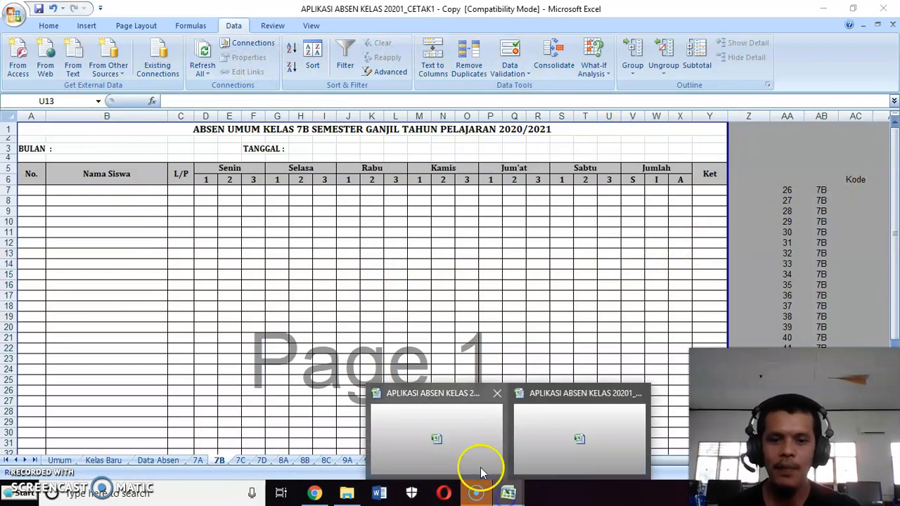
pyautogui.click(551, 447)
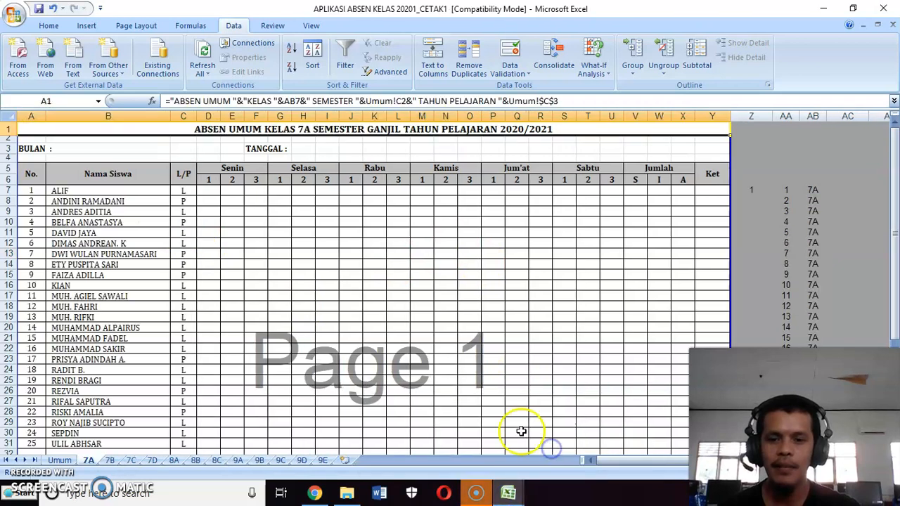
pyautogui.click(241, 461)
pyautogui.click(134, 233)
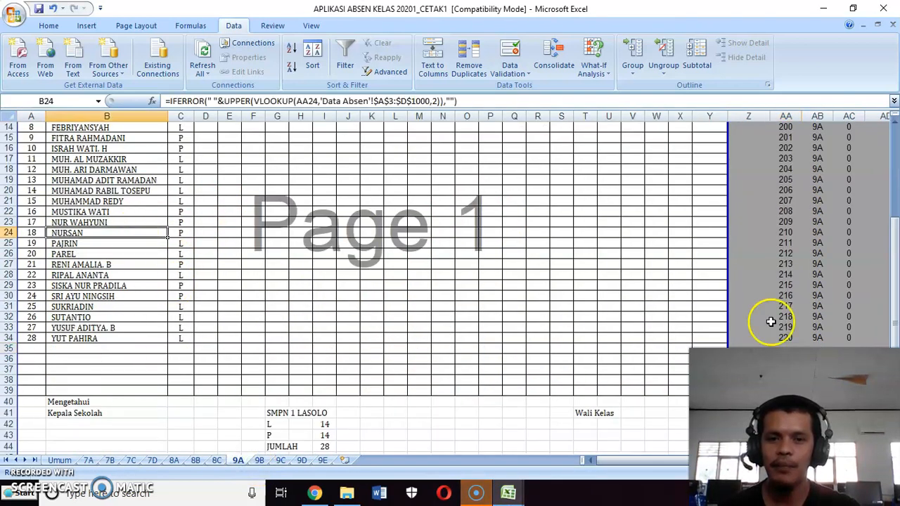
pyautogui.click(789, 275)
pyautogui.click(812, 285)
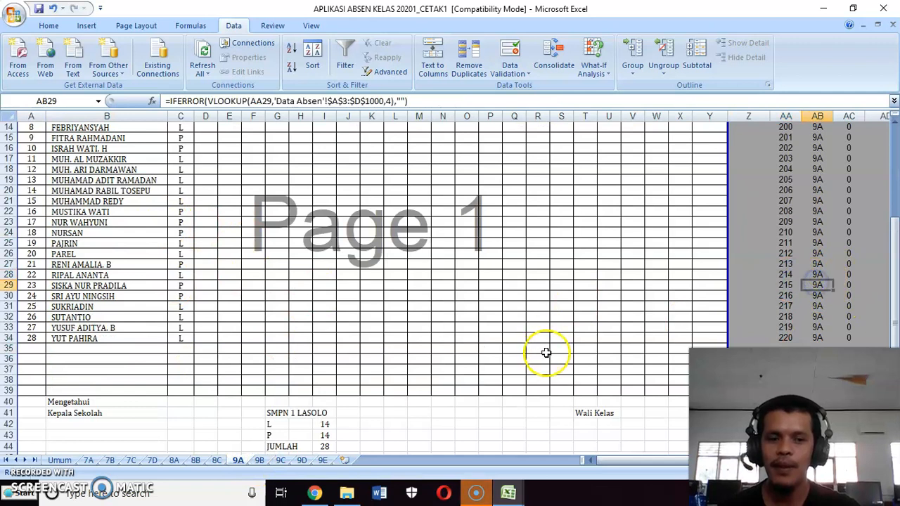
pyautogui.scroll(1, 450, 294)
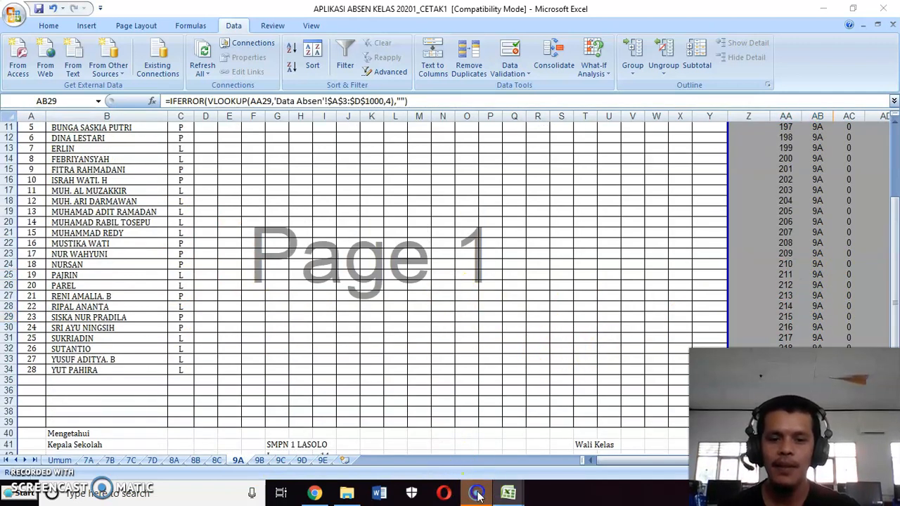
pyautogui.click(468, 485)
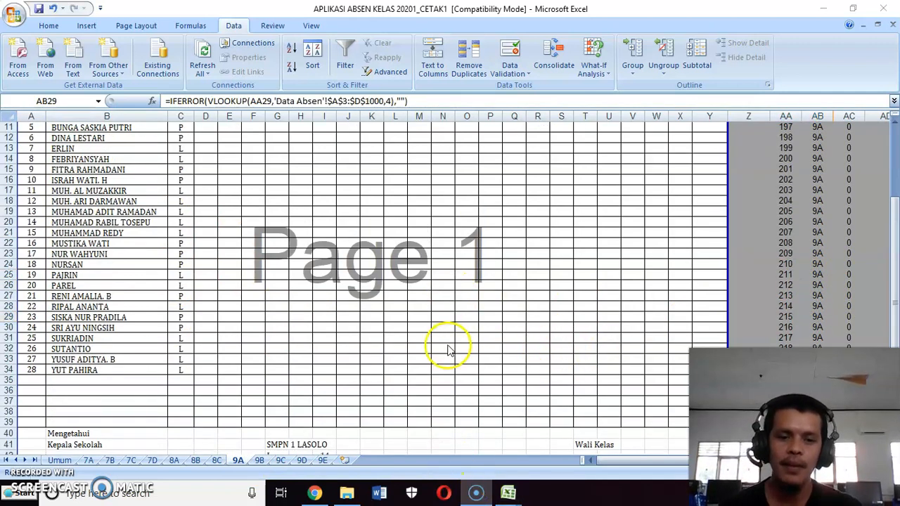